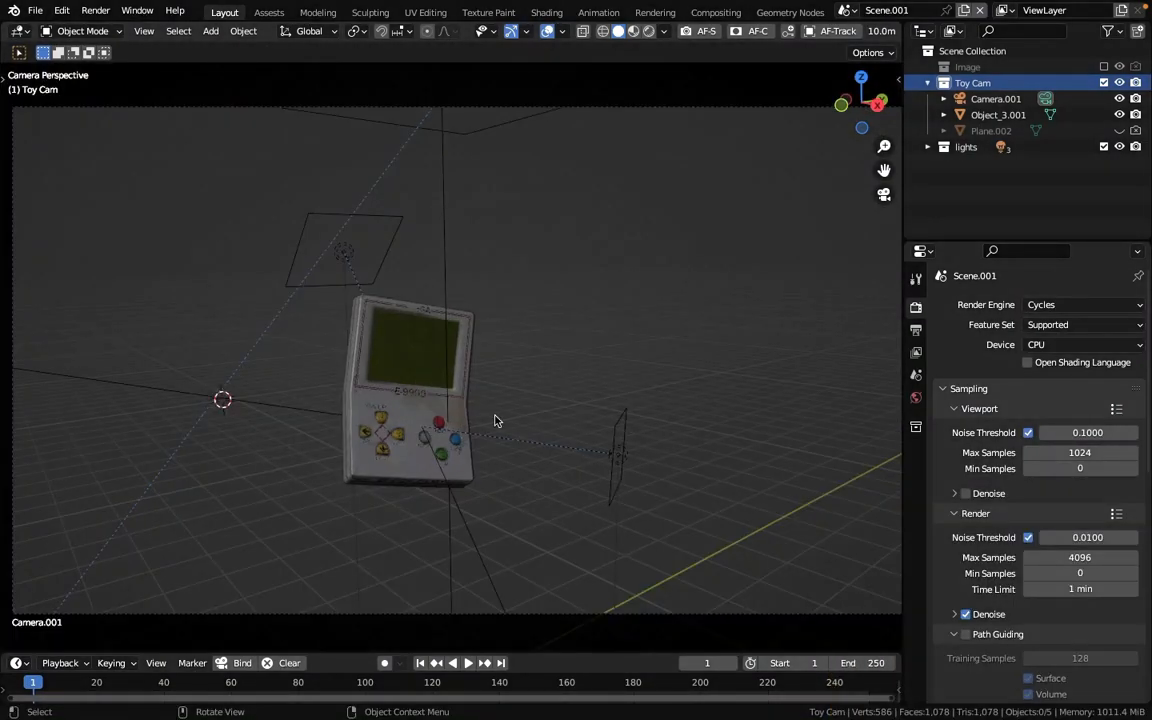
- Pick out the area lights around the handheld console in the camera view
left_click(622, 457)
key("g")
right_click(572, 442)
left_click(340, 257)
left_click(427, 190)
scroll(434, 189, "down", 3)
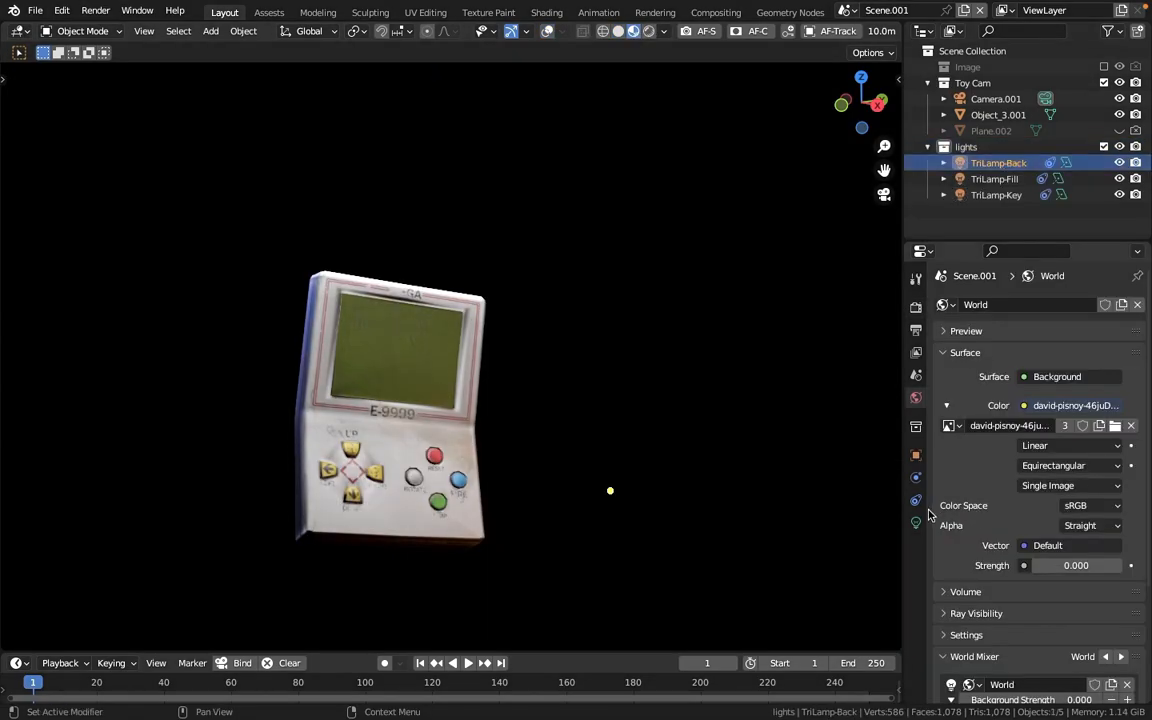
- Inspect the light settings of TriLamp-Back, TriLamp-Fill and TriLamp-Key one after another
left_click(916, 523)
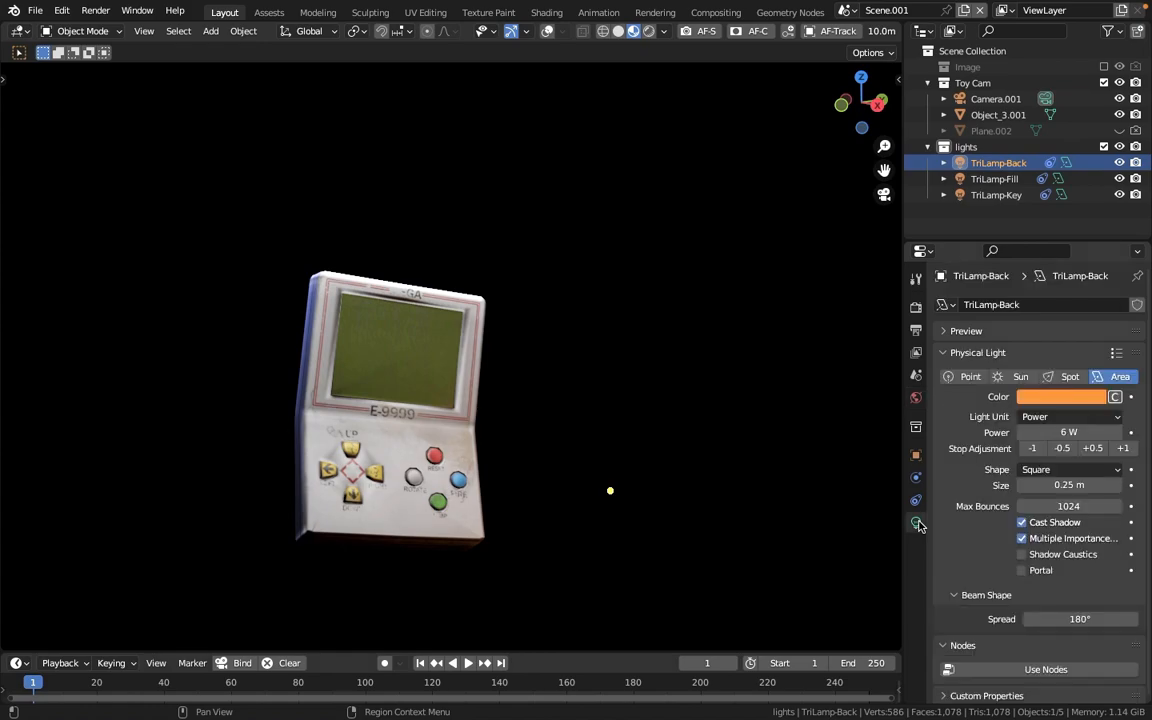
left_click(1005, 178)
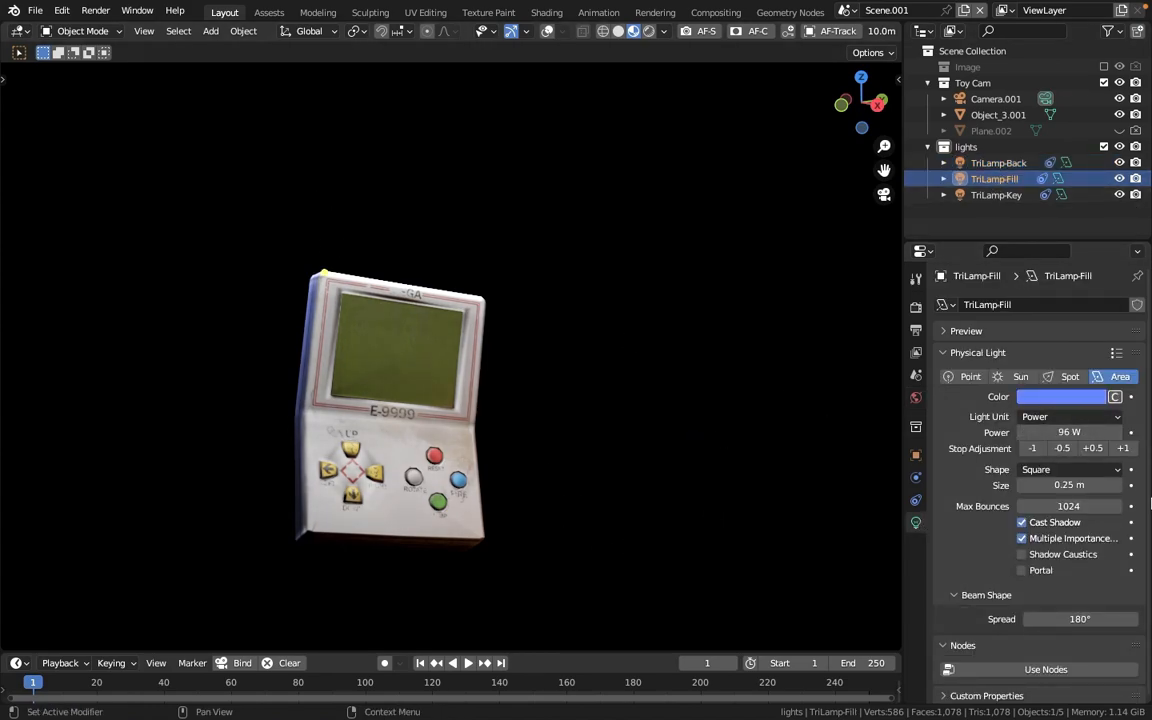
left_click(1005, 195)
- Examine how the key and fill lights are placed around the console with overlays shown, and return to a clean camera view
key("shift+alt+z")
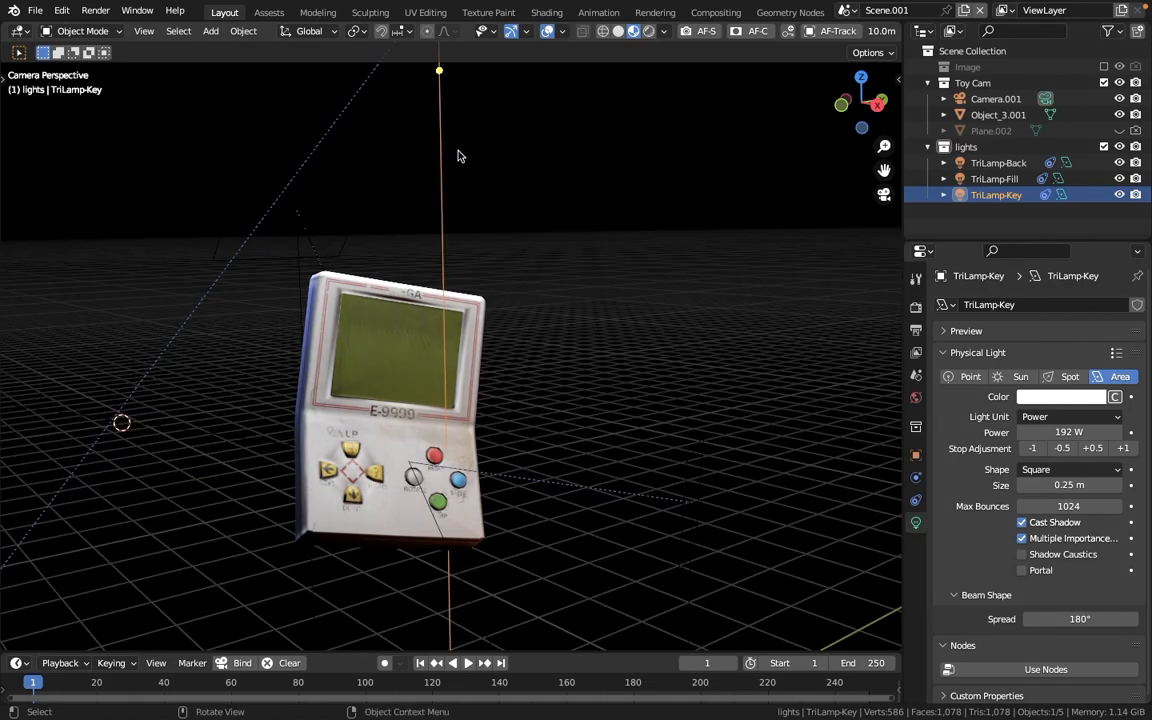
scroll(463, 154, "down", 3)
middle_click_drag(463, 154, 405, 168)
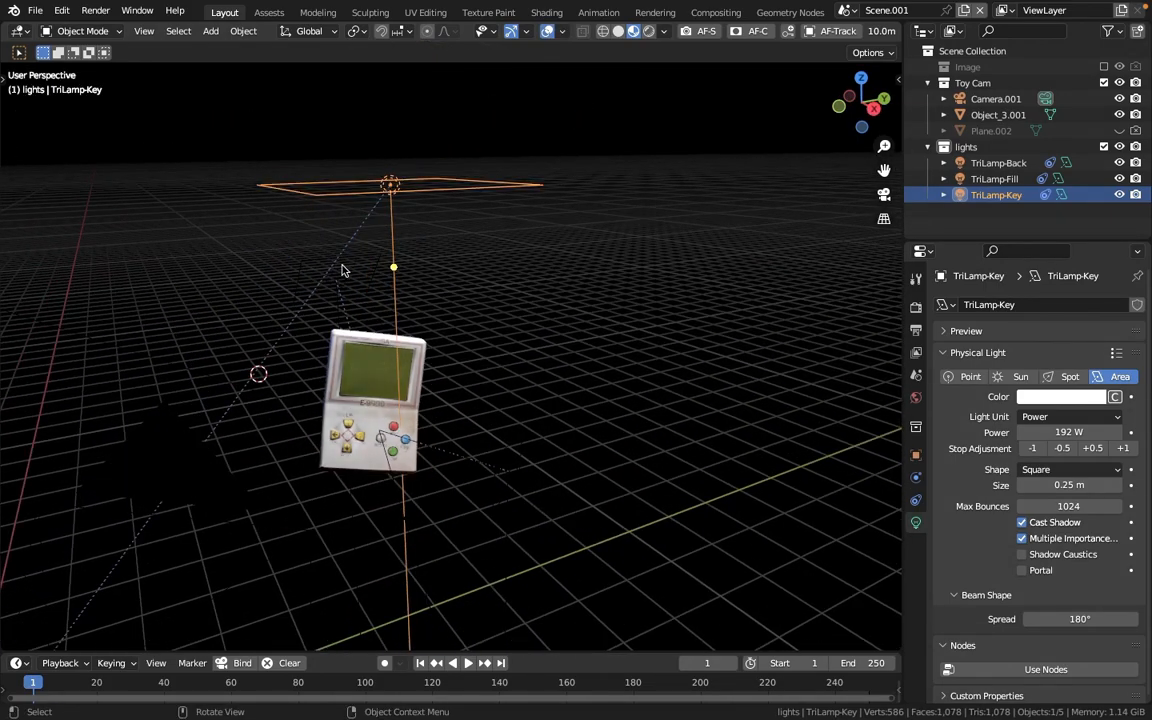
left_click(318, 346)
key("KP_0")
scroll(330, 335, "up", 4)
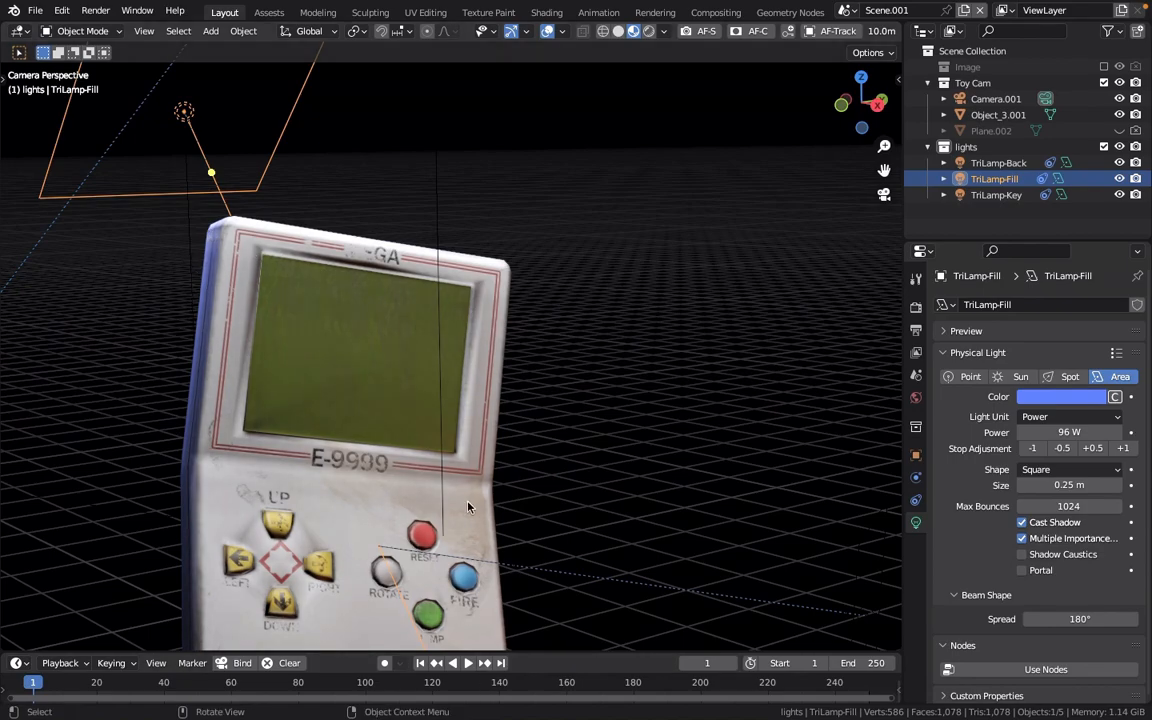
scroll(382, 313, "down", 5)
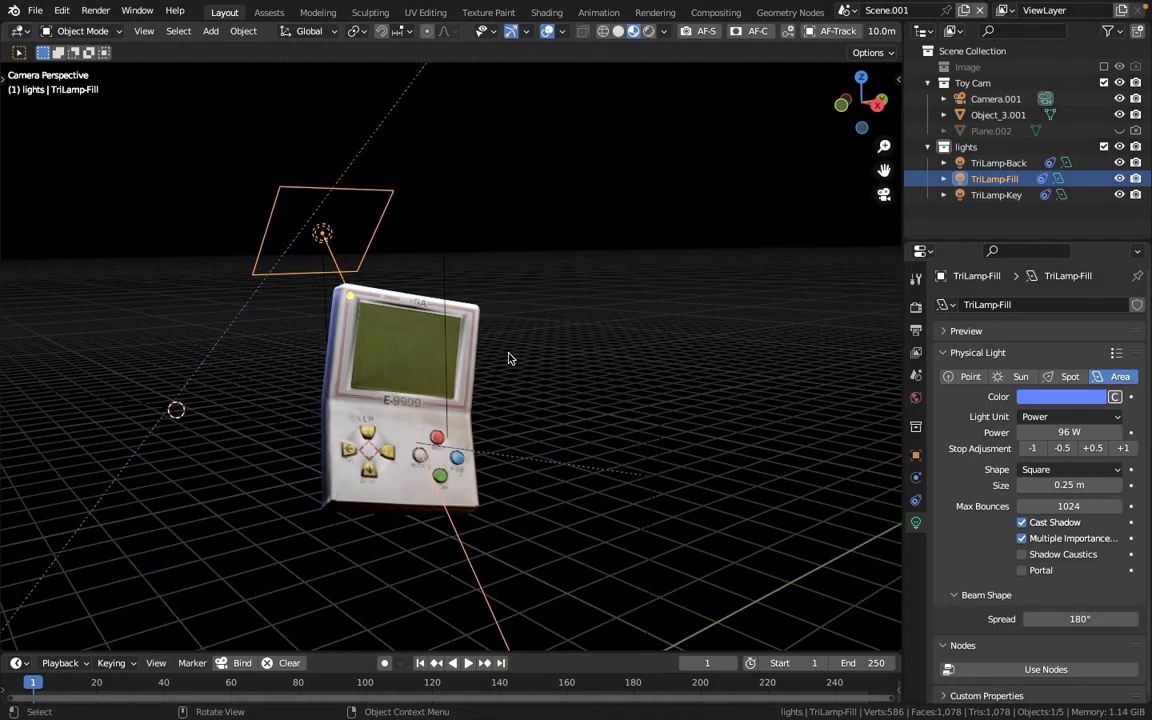
key("shift+alt+z")
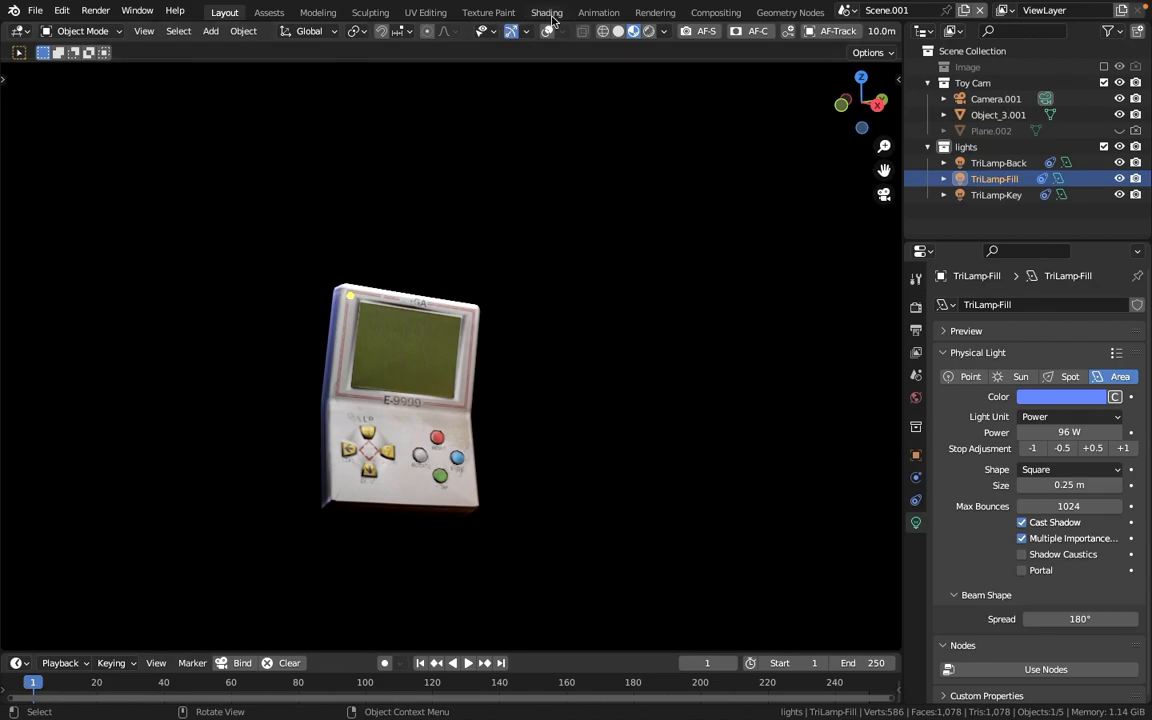
- Open the rendered image in the Rendering workspace and examine the lighting on the console up close
left_click(677, 11)
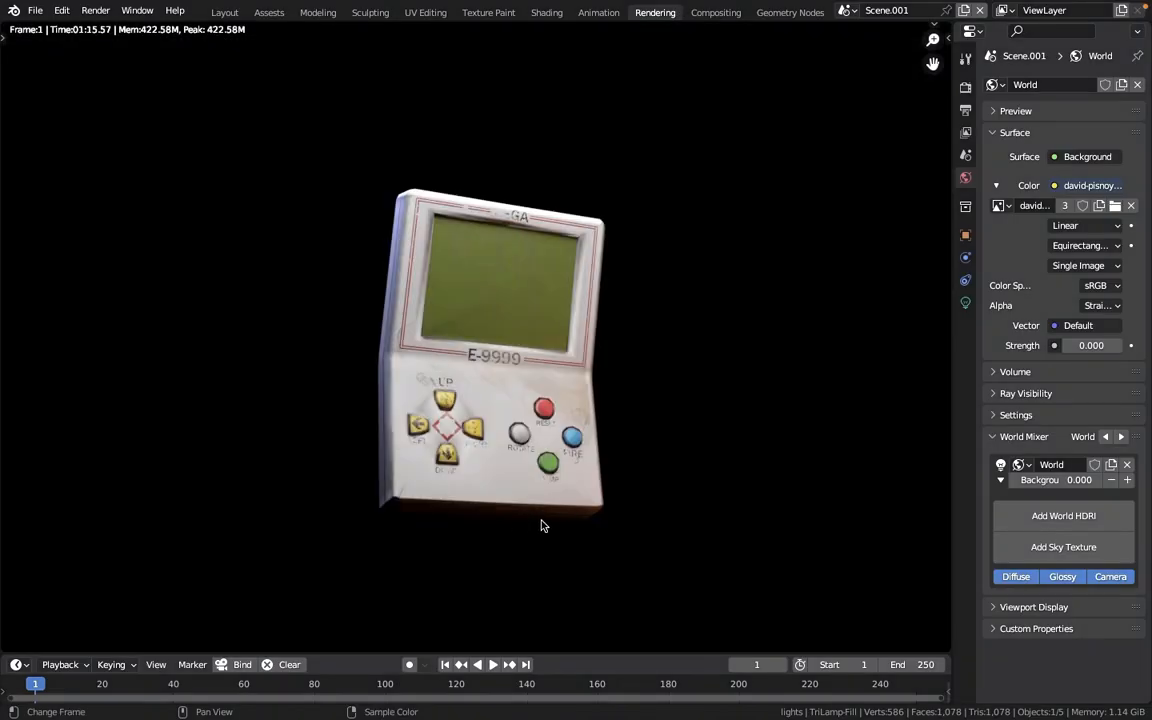
scroll(542, 526, "up", 2)
middle_click_drag(659, 617, 635, 386)
right_click(635, 386)
middle_click_drag(379, 33, 354, 259)
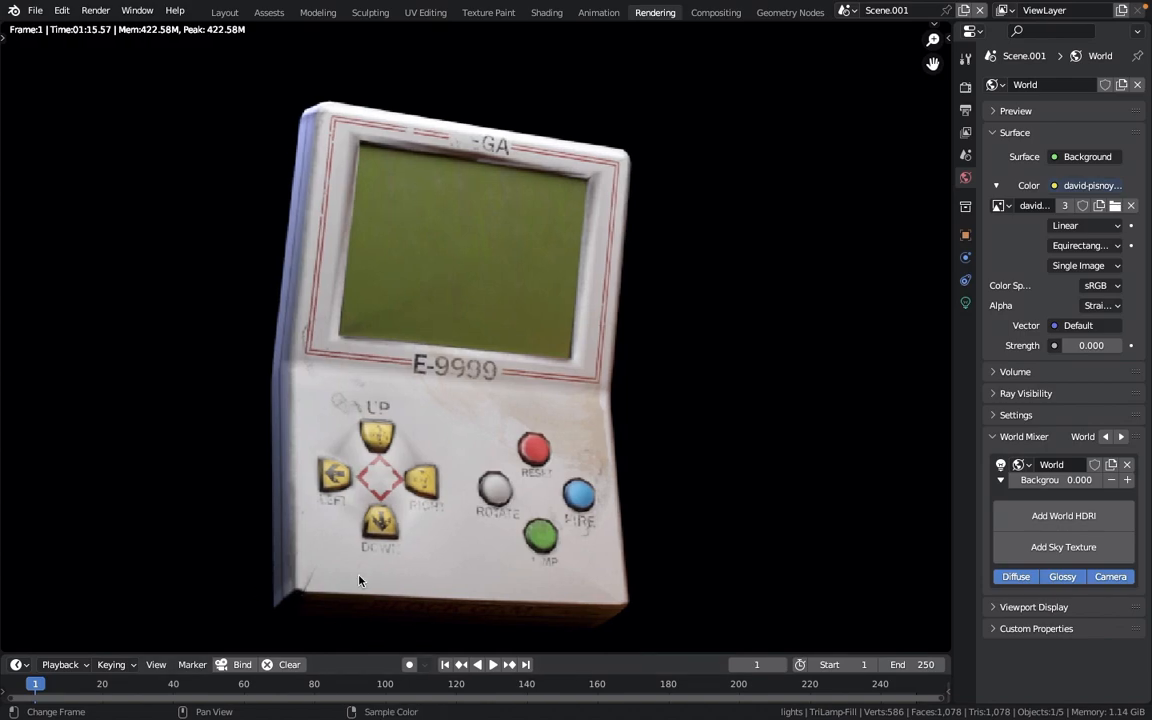
- Return to the Layout workspace, unhide the Plane.002 backdrop in the viewport and select it
left_click(225, 12)
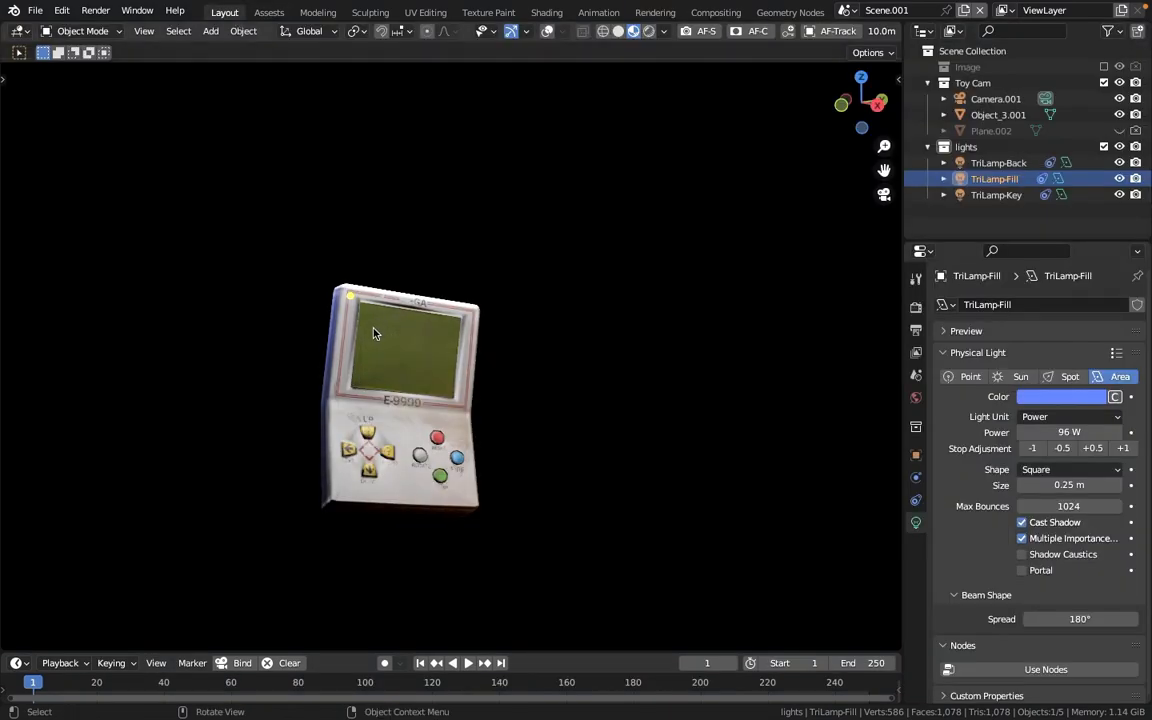
left_click(1119, 131)
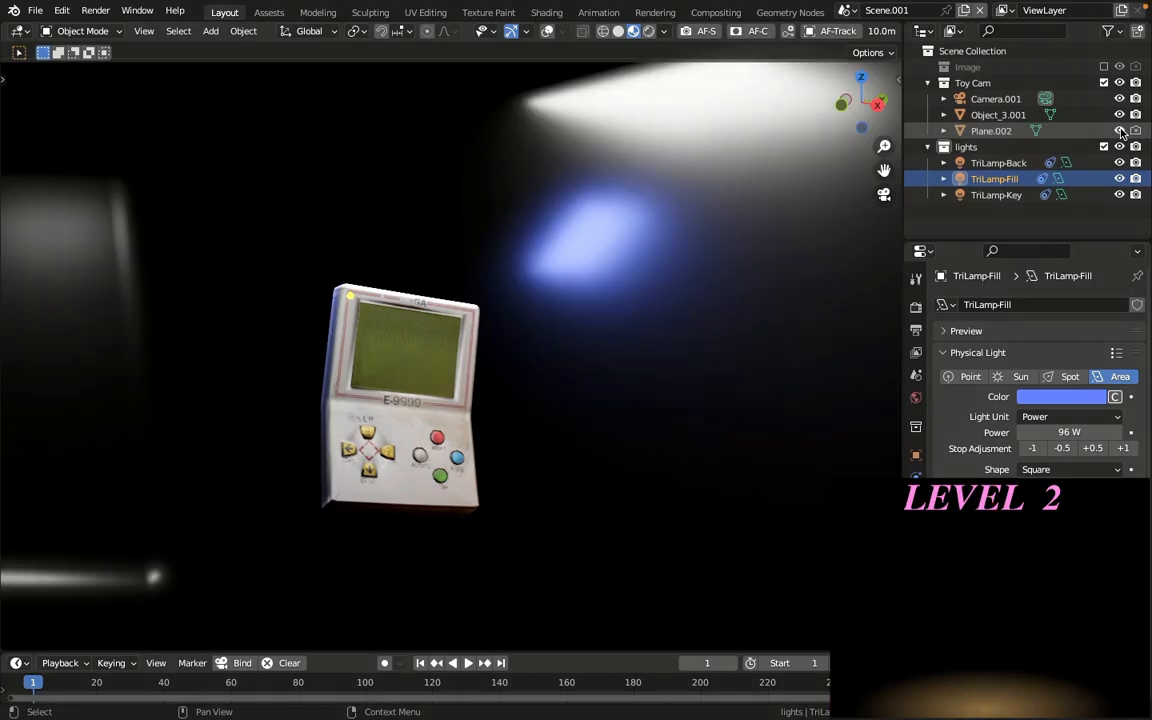
left_click(741, 288)
scroll(558, 263, "down", 3)
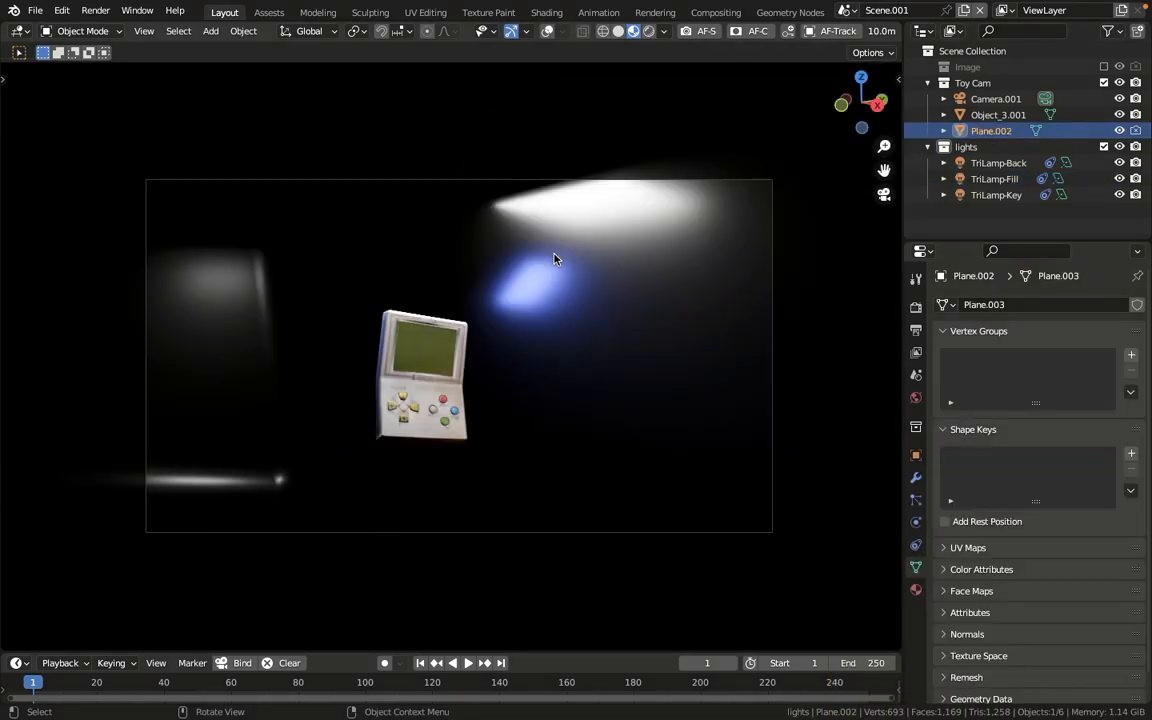
- Examine the backdrop's shape around the console from outside in solid shading, and return to the camera view in material preview
key("shift+alt+z")
key("z")
left_click(591, 270)
key("KP_0")
mouse_move(591, 270)
middle_mouse_down()
mouse_move(511, 267)
mouse_move(519, 247)
mouse_move(497, 251)
middle_mouse_up()
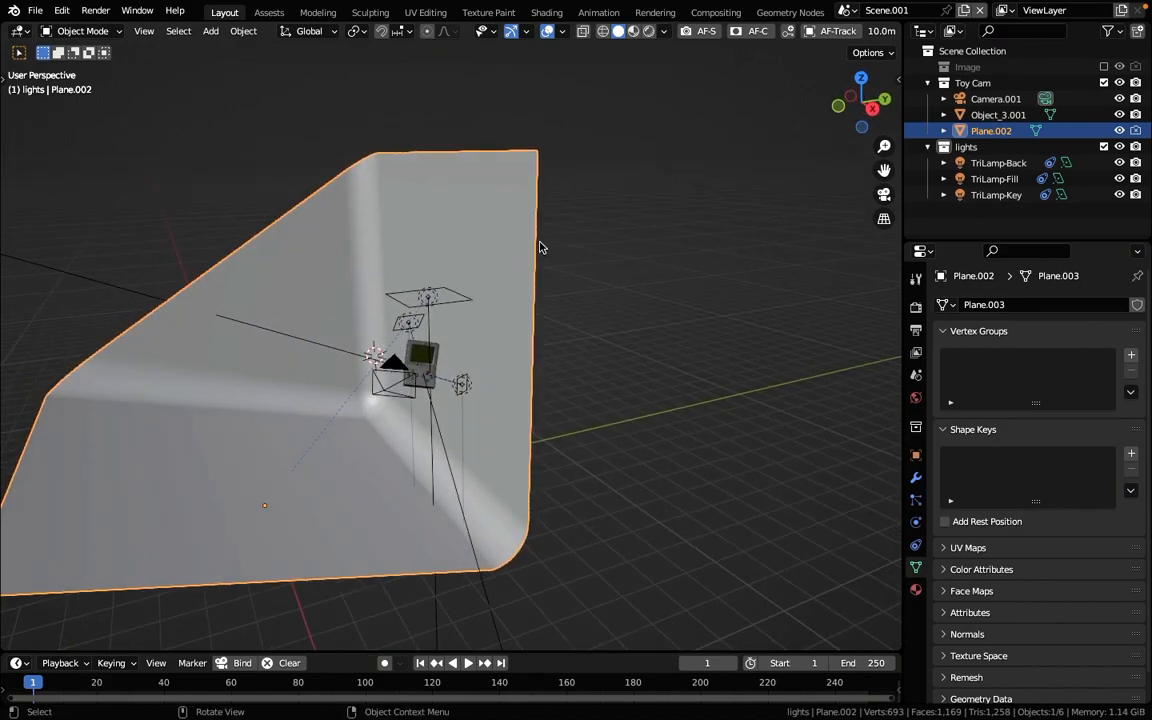
key("KP_0")
scroll(373, 270, "up", 4)
key("z")
left_click(676, 284)
scroll(208, 427, "up", 3)
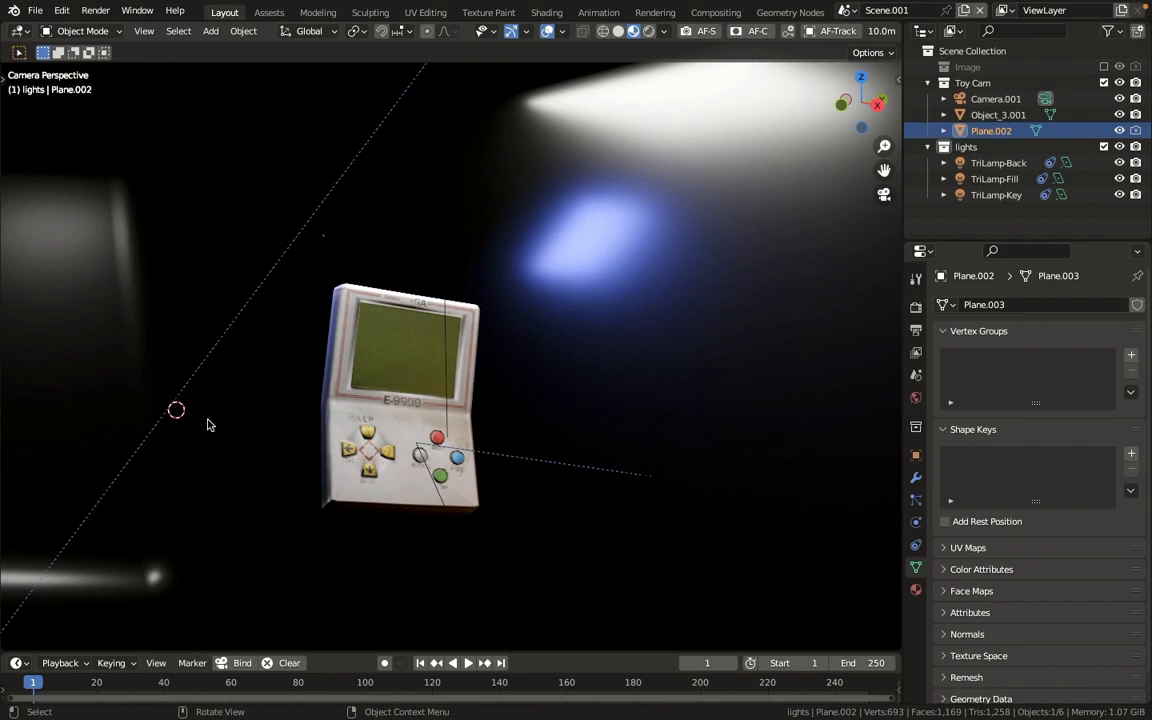
- Try moving the TriLamp-Fill light to shift its blue glow across the backdrop
key("a")
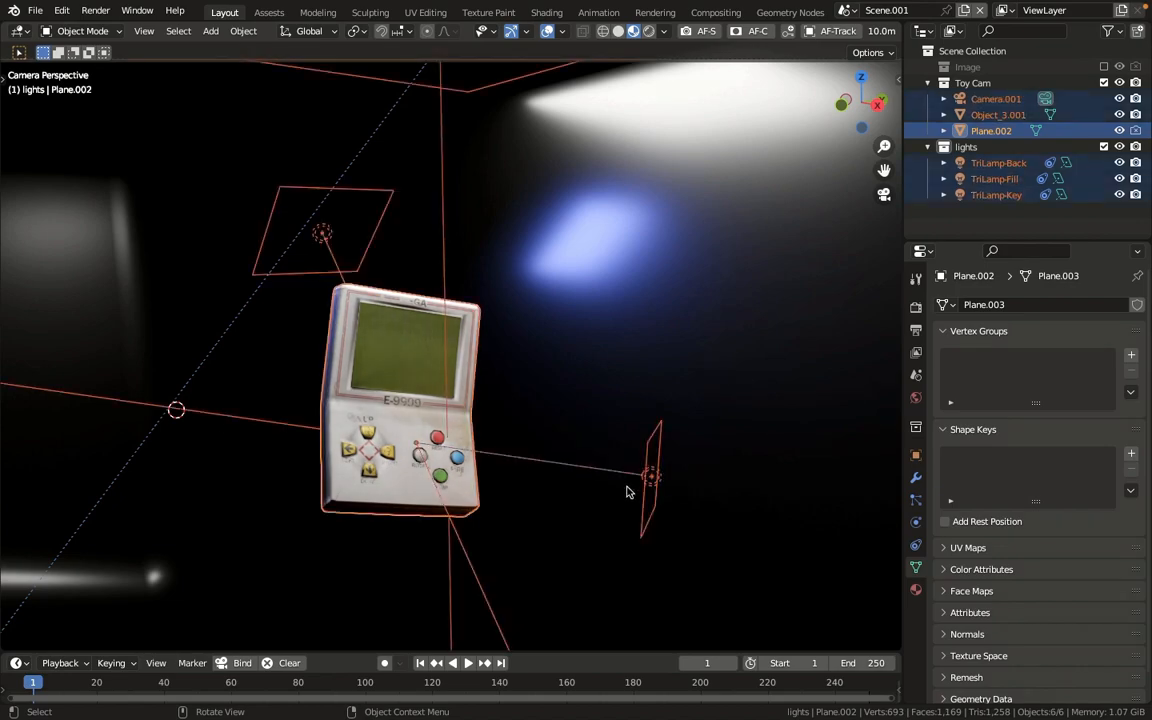
left_click(324, 234)
key("g")
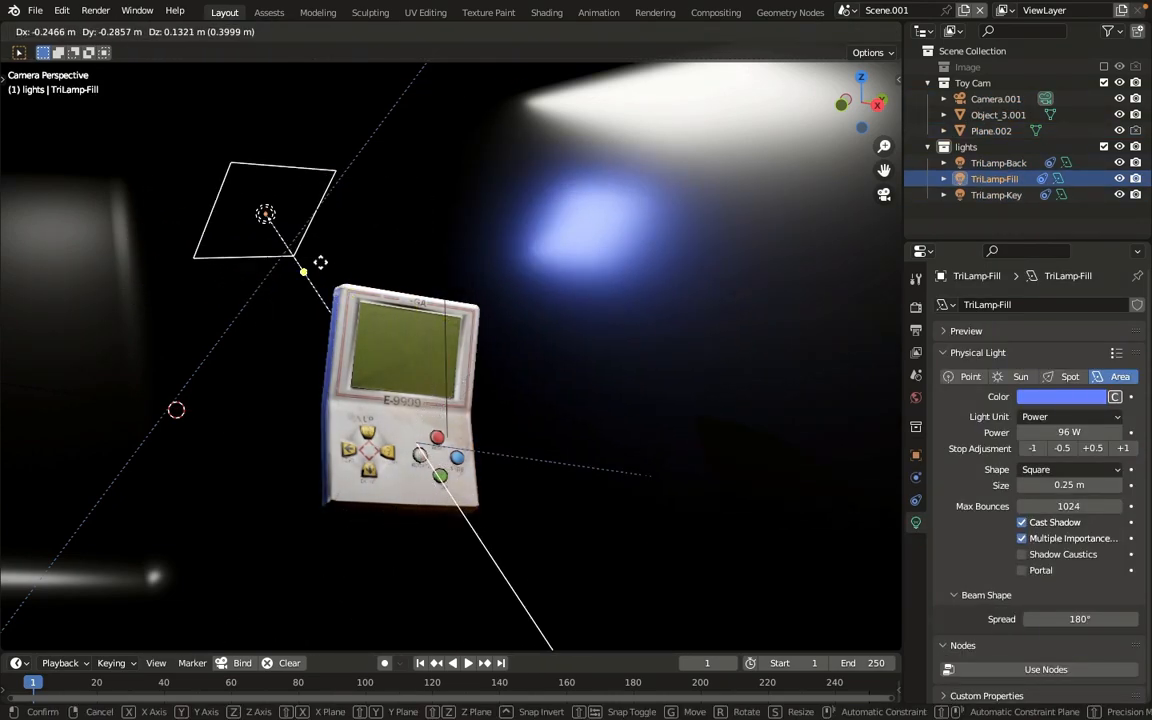
key("Escape")
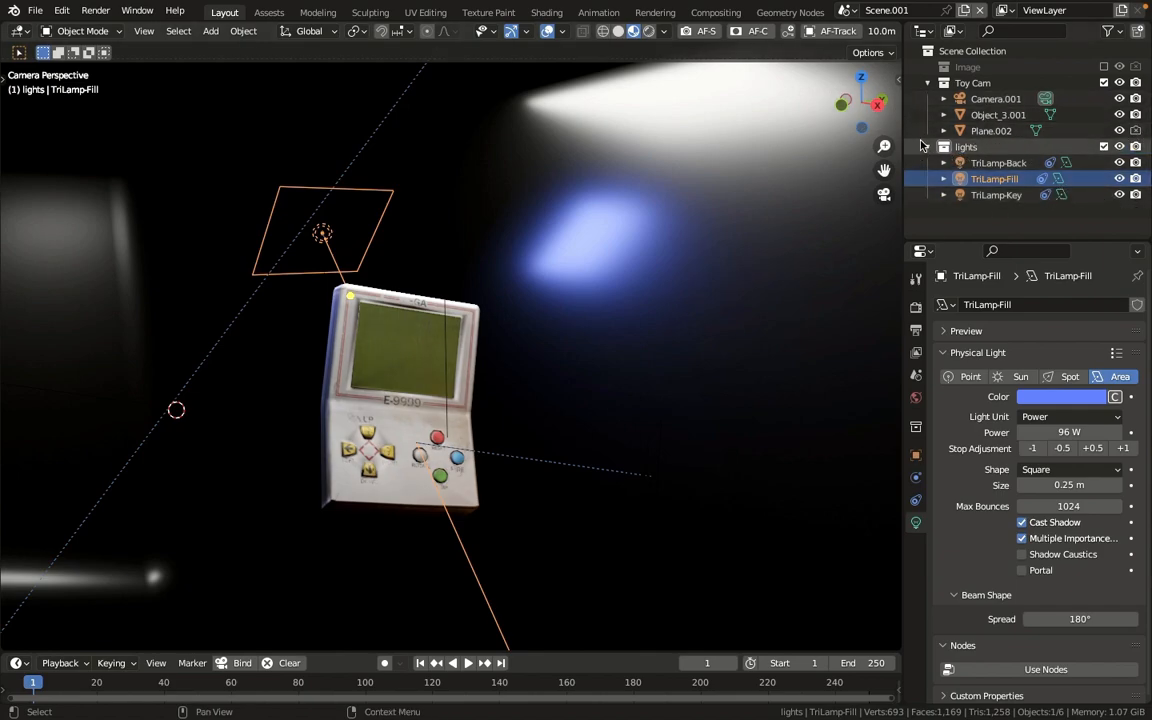
- Enable the Image collection and try moving the paint-roller image plane beside the console
left_click(1103, 67)
scroll(133, 356, "down", 3)
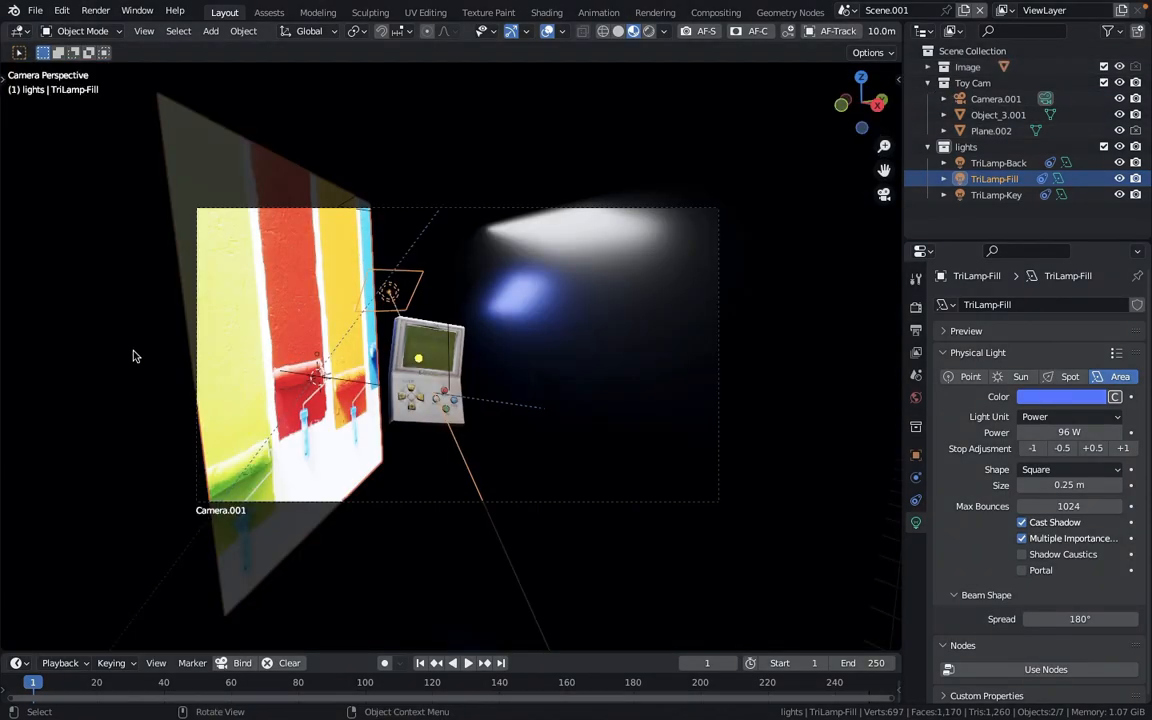
left_click(275, 311)
scroll(275, 311, "up", 2)
key("g")
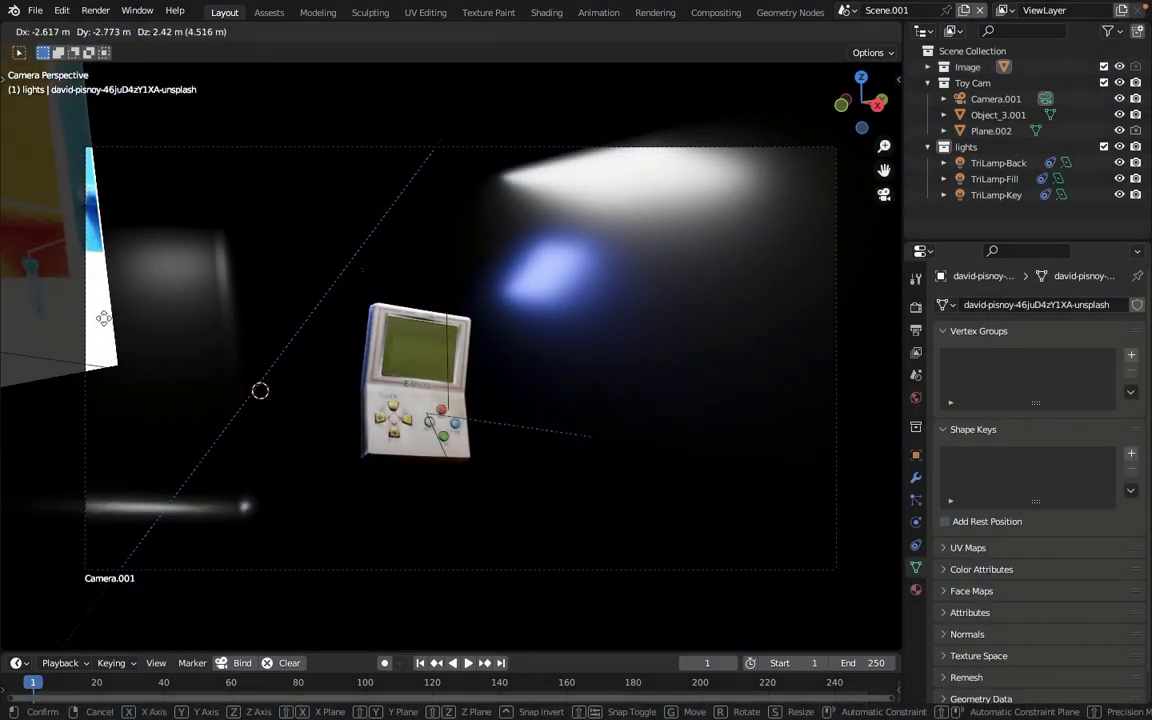
left_click(418, 286)
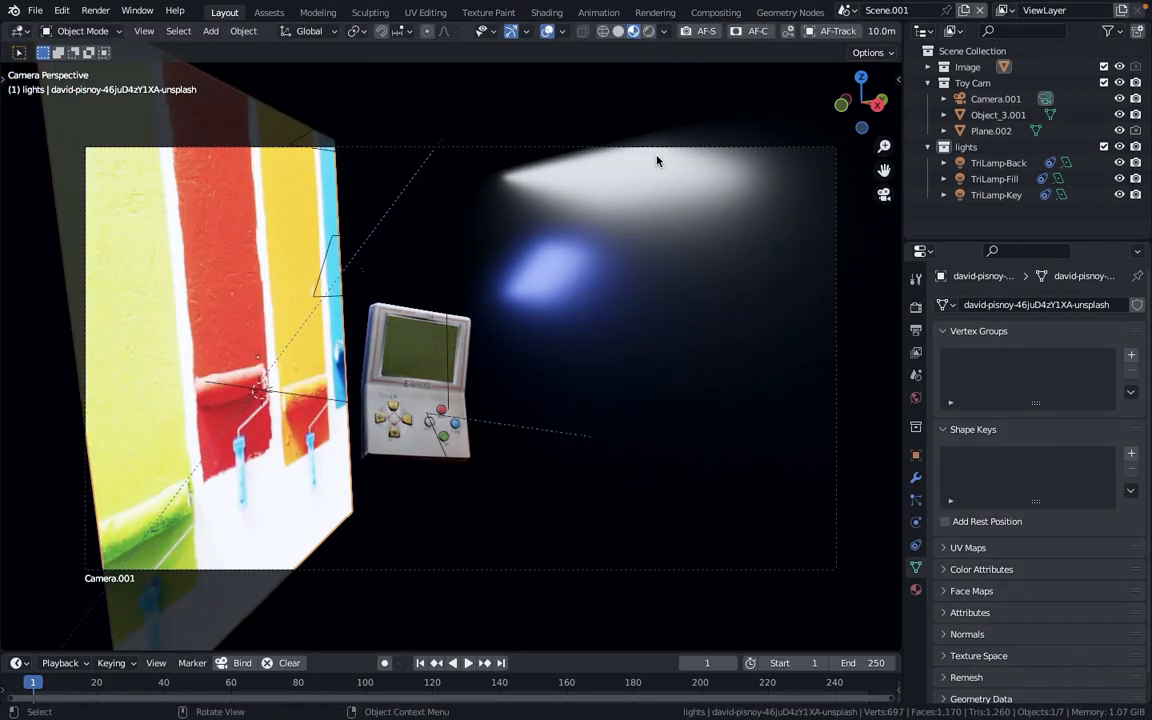
- Show the render settings and rendered shading, and try moving the image plane out of frame to compare its effect
left_click(915, 307)
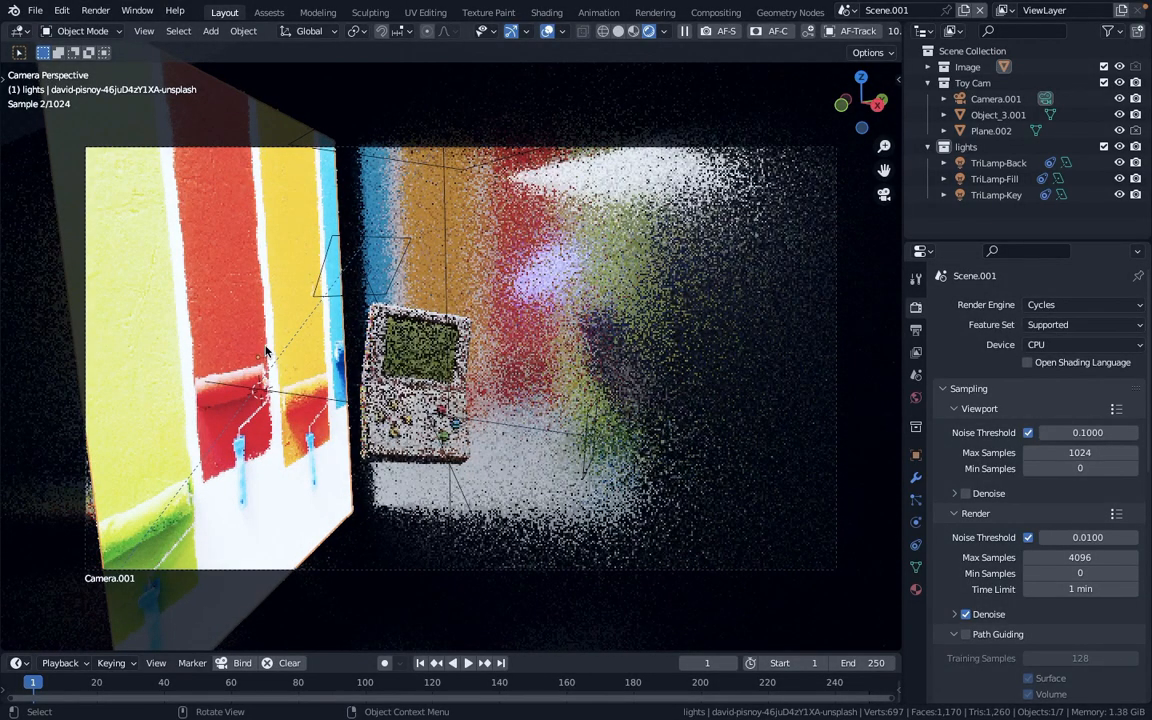
key("g")
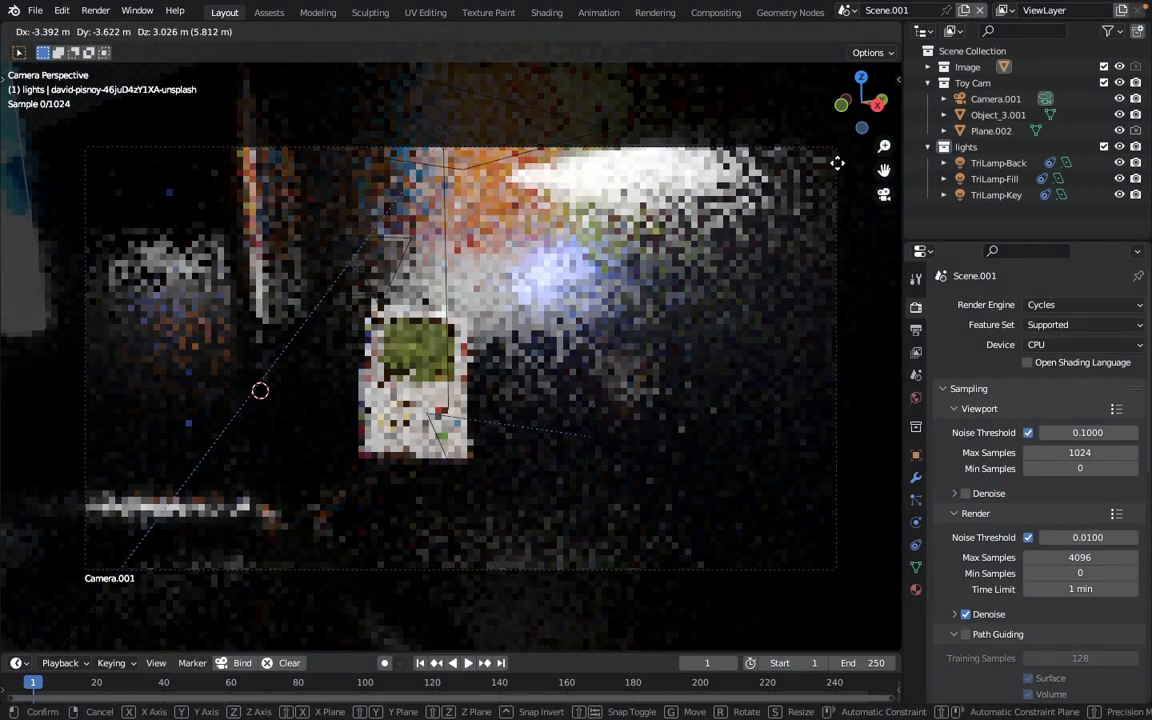
right_click(837, 164)
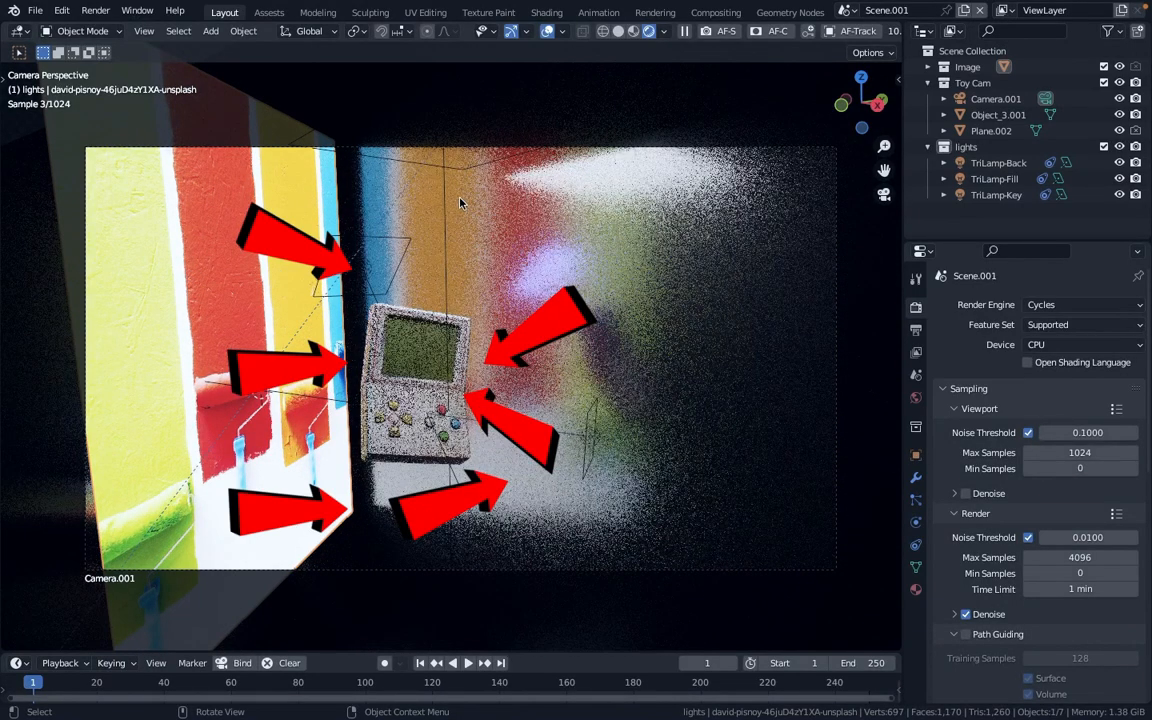
- Compare the renders in Slot 1 and Slot 2, examining the image plane's effect on the console and backdrop
left_click(552, 13)
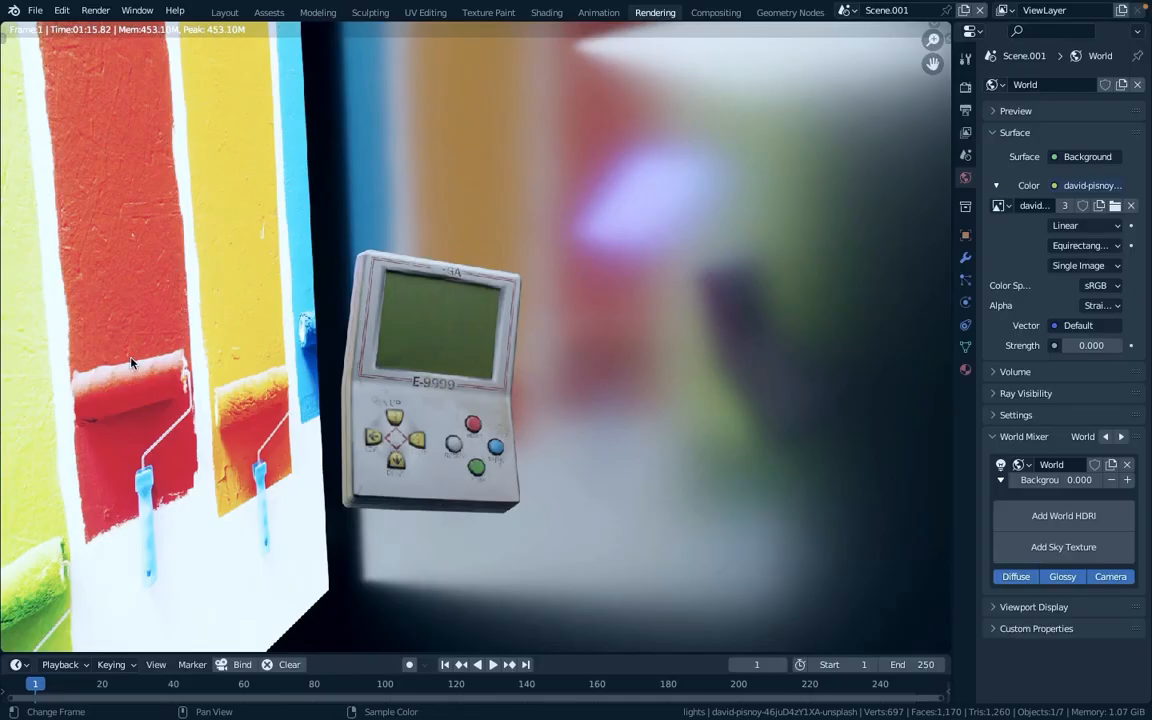
scroll(491, 334, "up", 5)
middle_click_drag(477, 215, 542, 0)
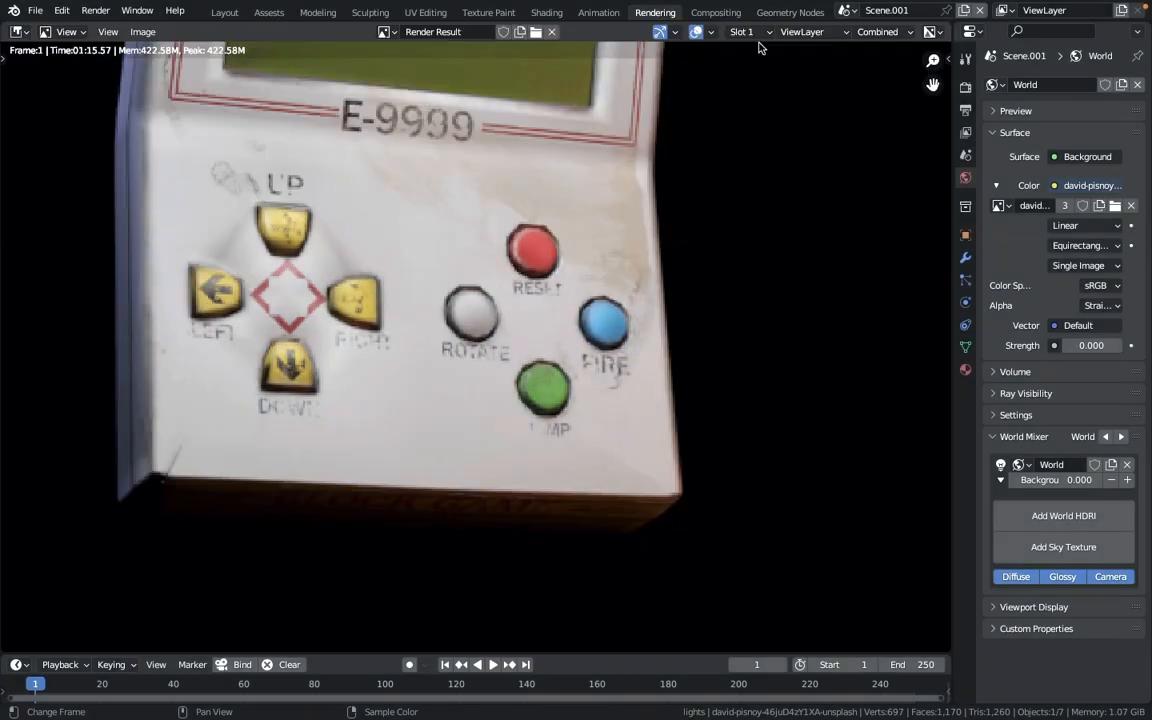
left_click(741, 31)
left_click(745, 57)
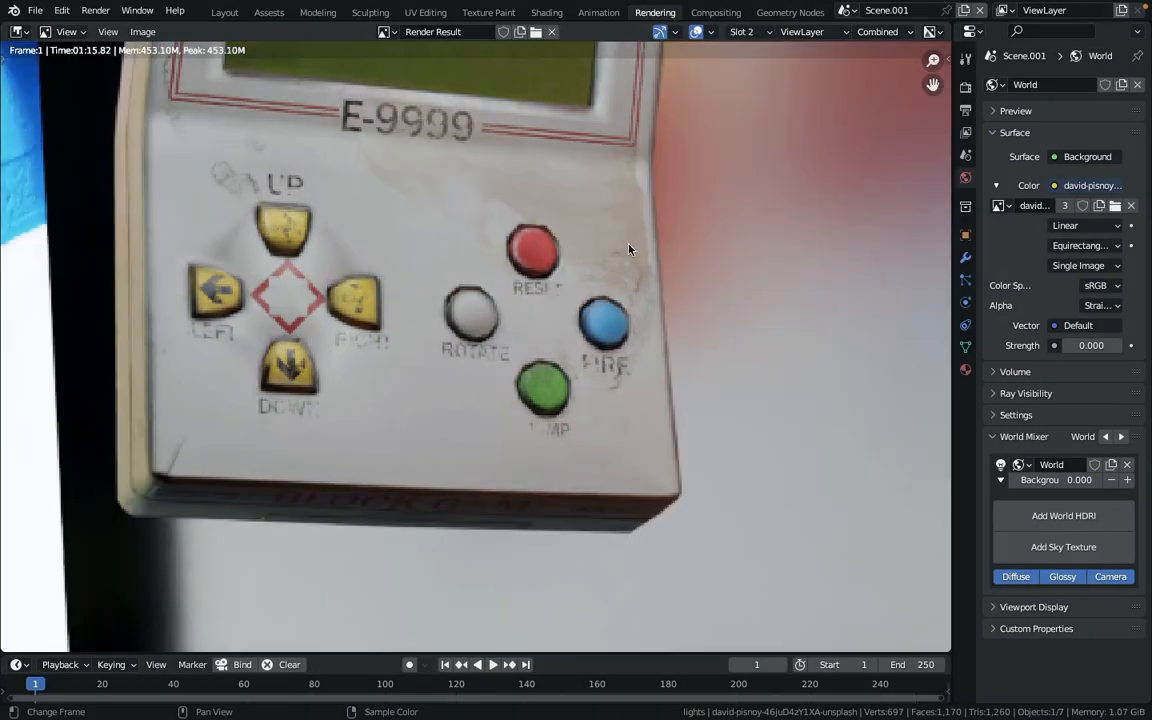
scroll(292, 510, "down", 4)
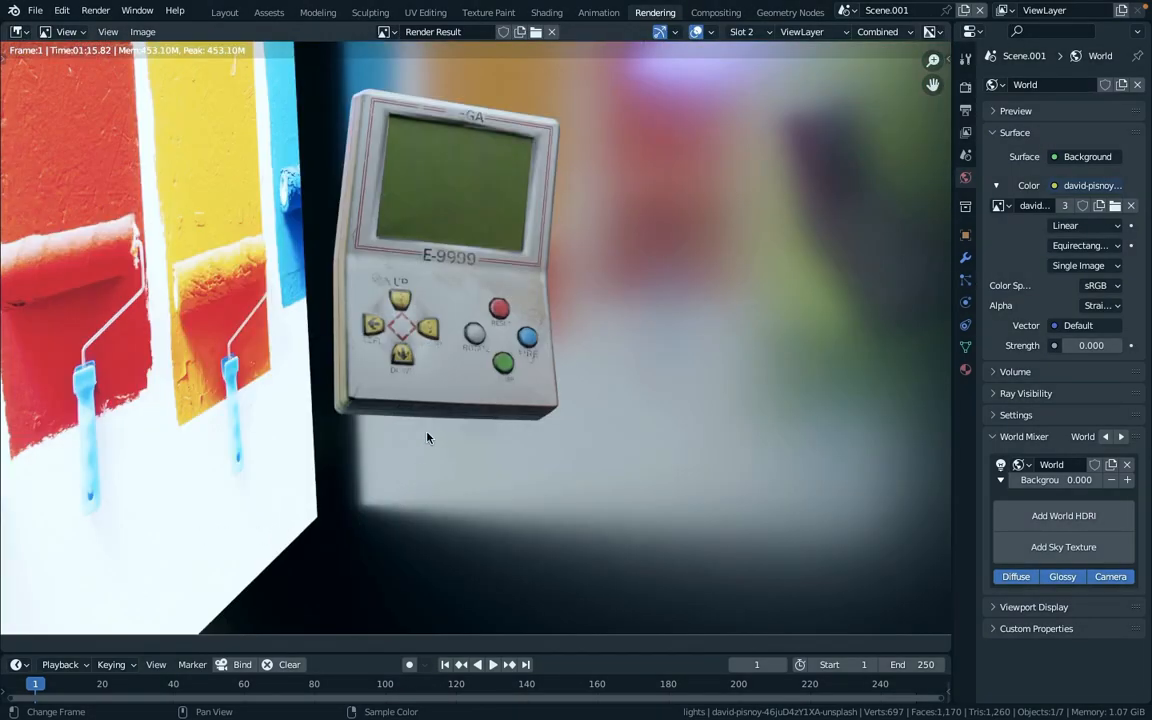
scroll(438, 384, "down", 3)
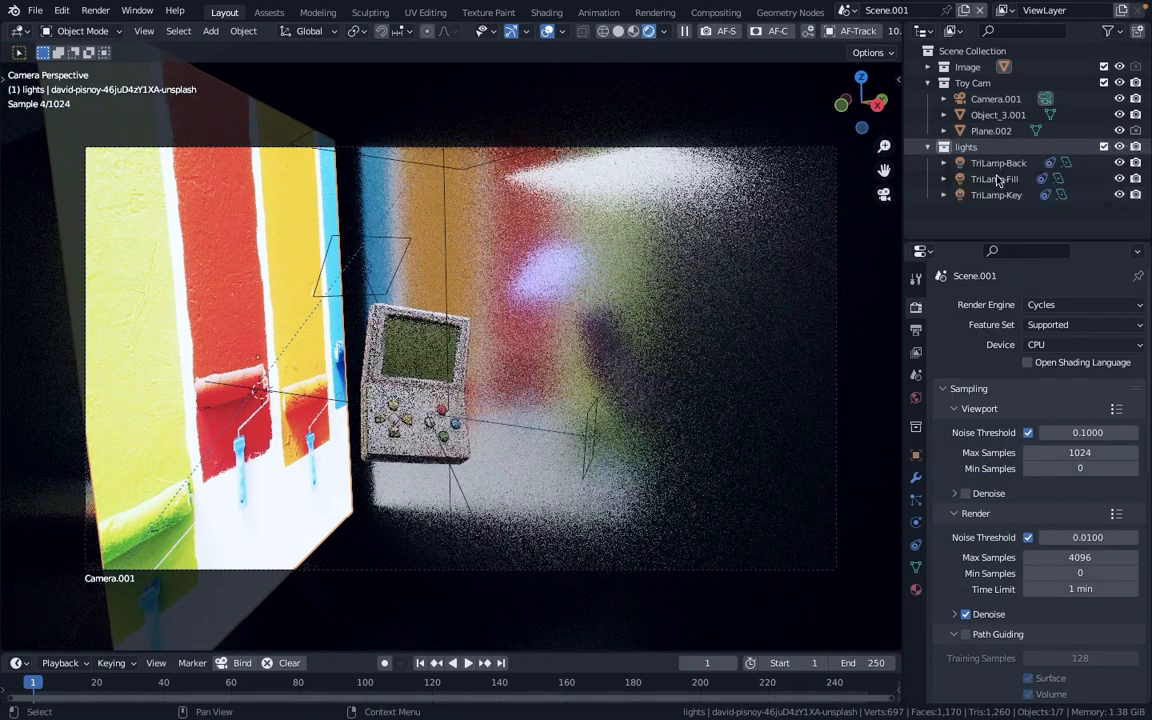
- Exclude the Image collection from the view layer and hide the Plane.002 backdrop in the viewport
left_click(1104, 66)
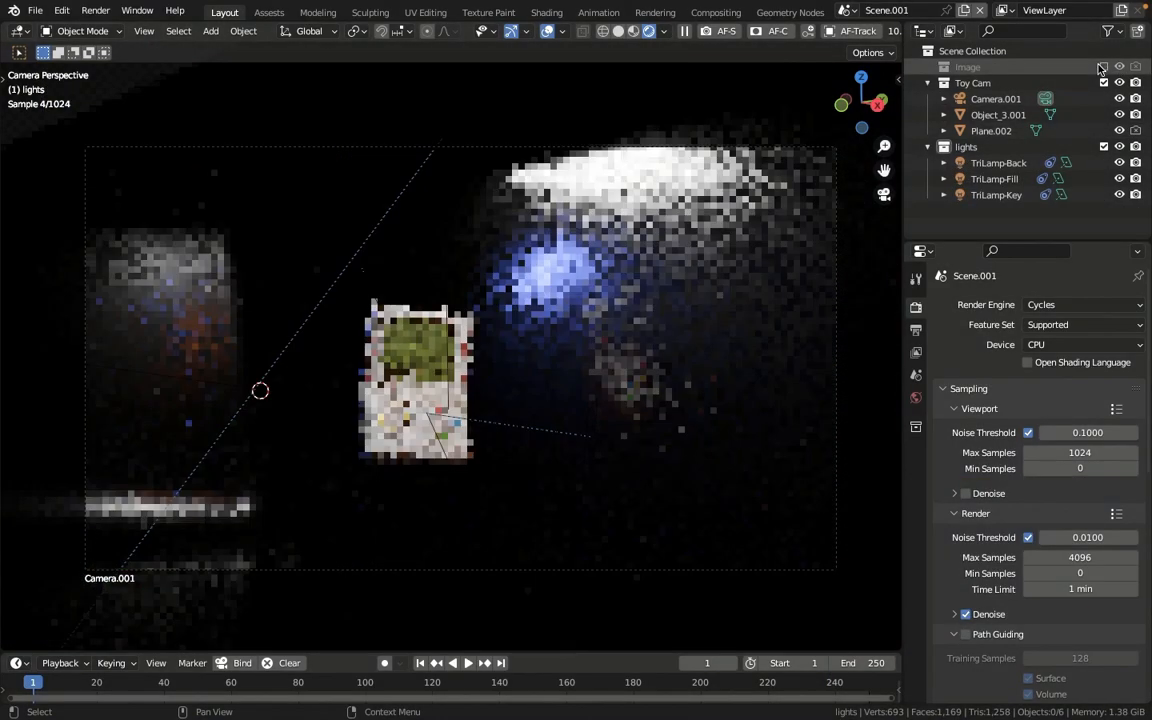
left_click(1119, 131)
scroll(998, 527, "down", 3)
middle_click_drag(712, 392, 195, 317)
scroll(659, 358, "down", 8)
scroll(440, 301, "down", 8)
key("KP_0")
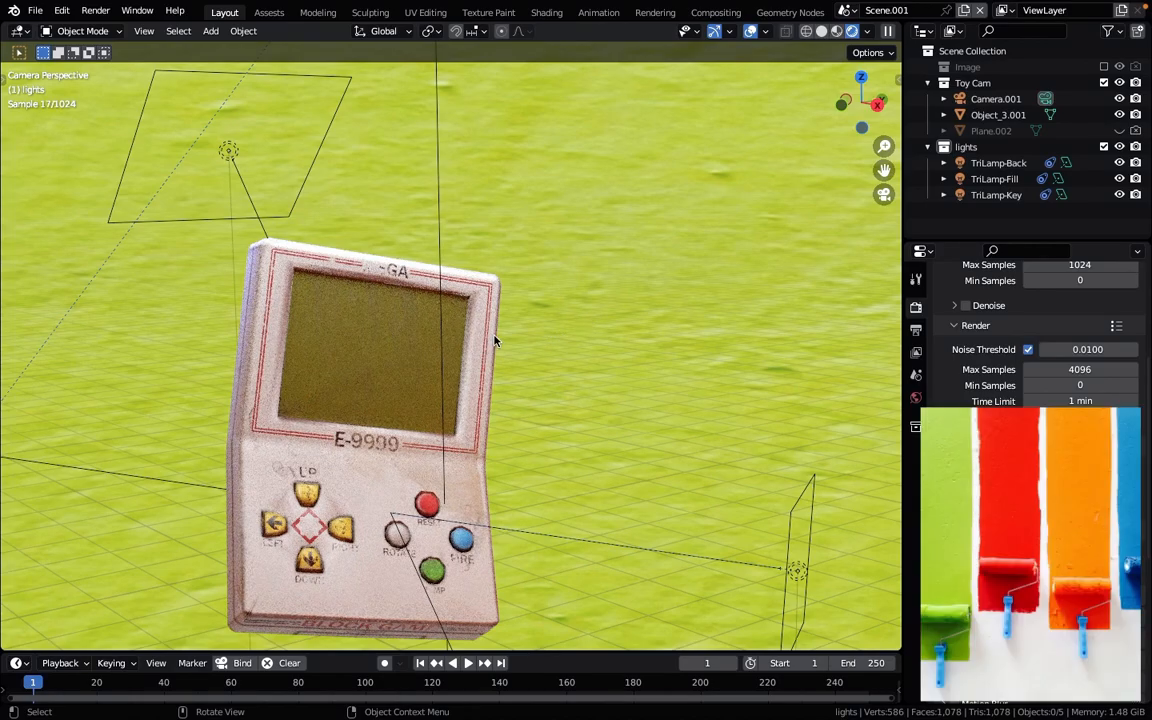
- Enable Transparent film in the render settings and hide the viewport overlays
scroll(494, 341, "down", 3)
scroll(369, 434, "up", 2)
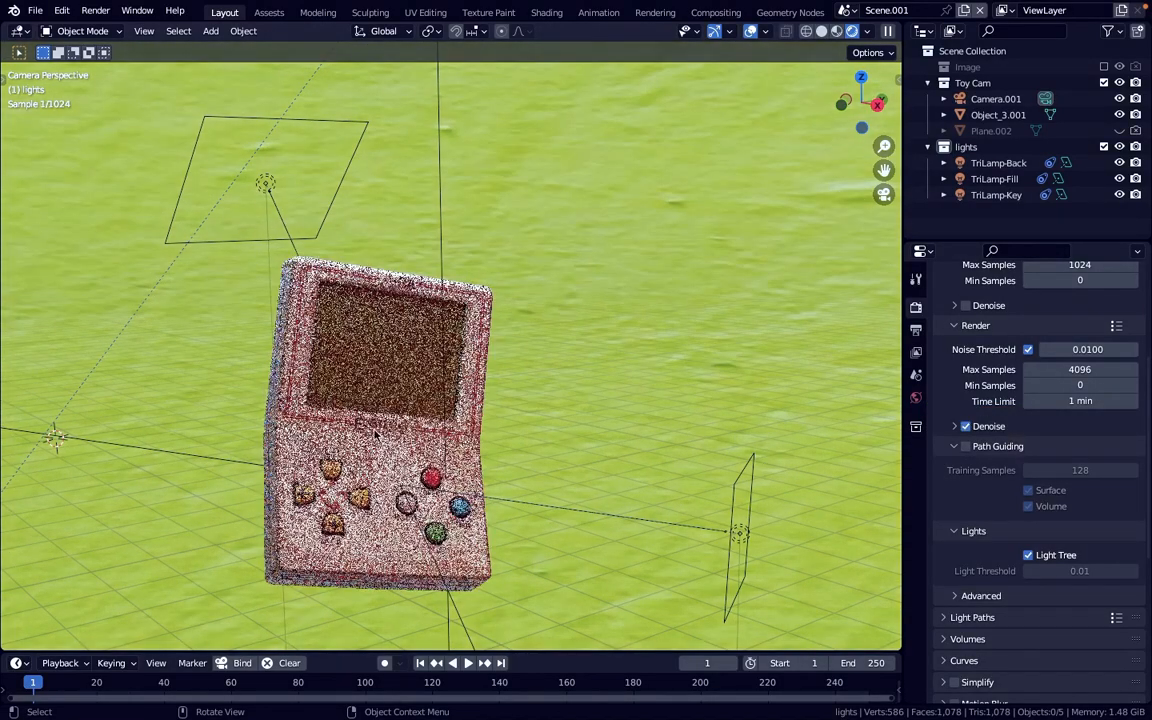
scroll(950, 480, "down", 7)
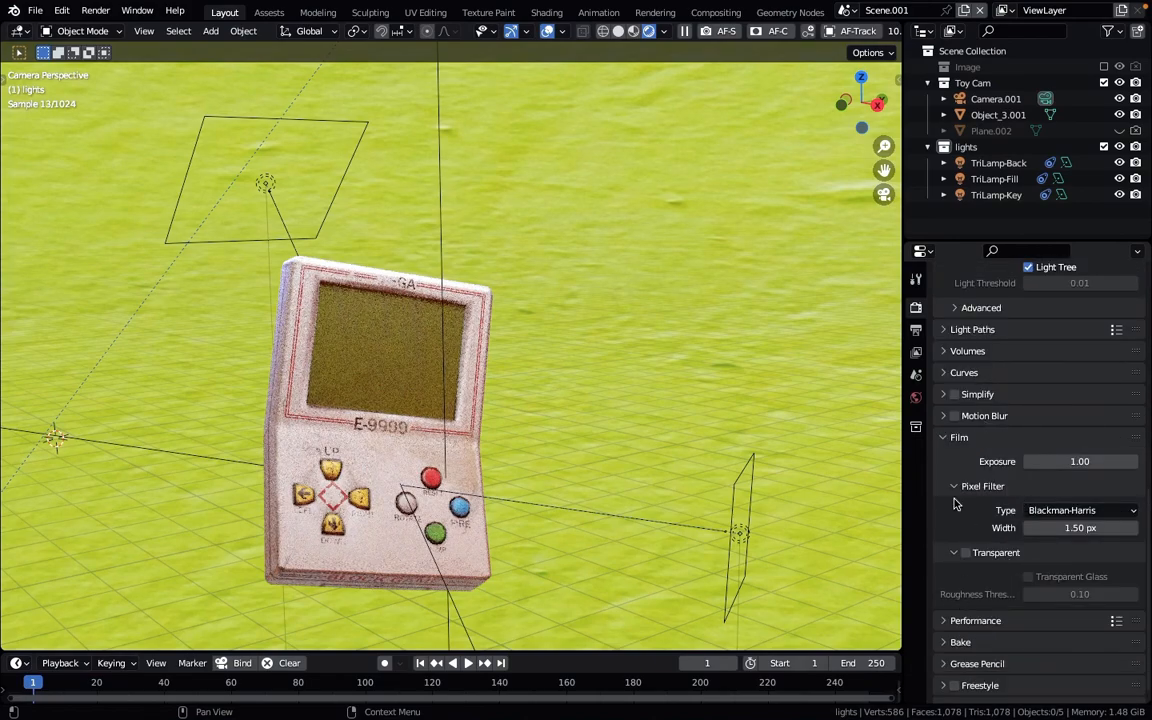
left_click(962, 441)
left_click(966, 585)
scroll(966, 586, "down", 2)
left_click(966, 572)
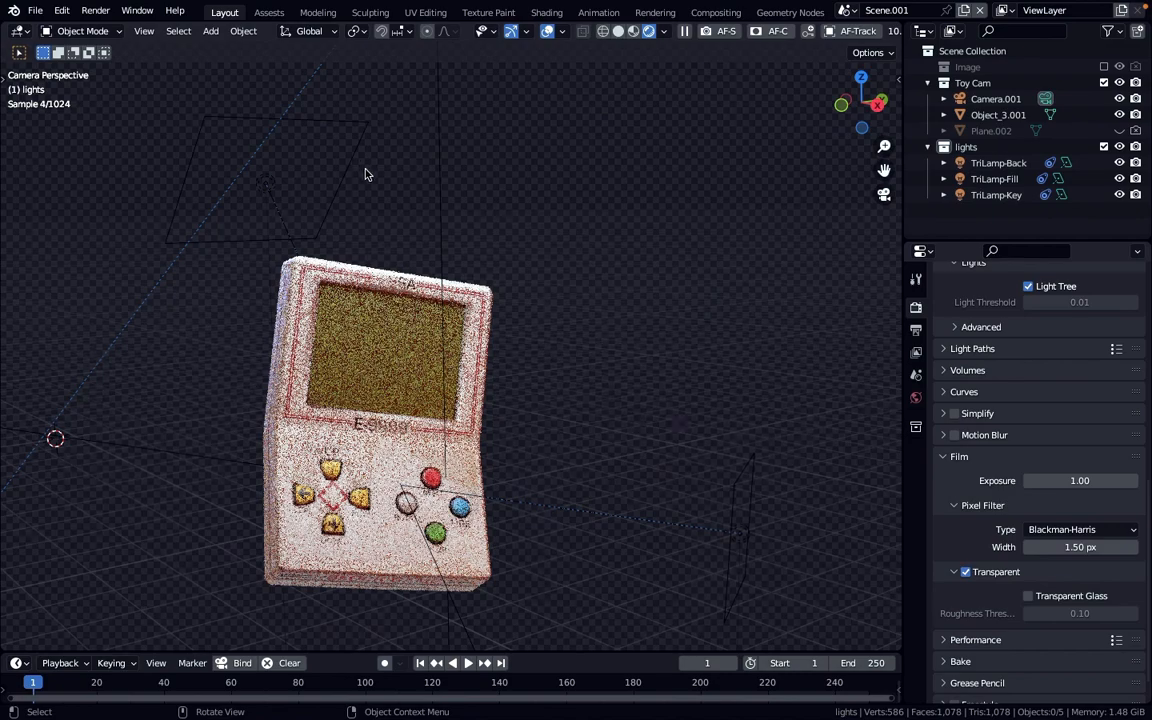
key("shift+alt+z")
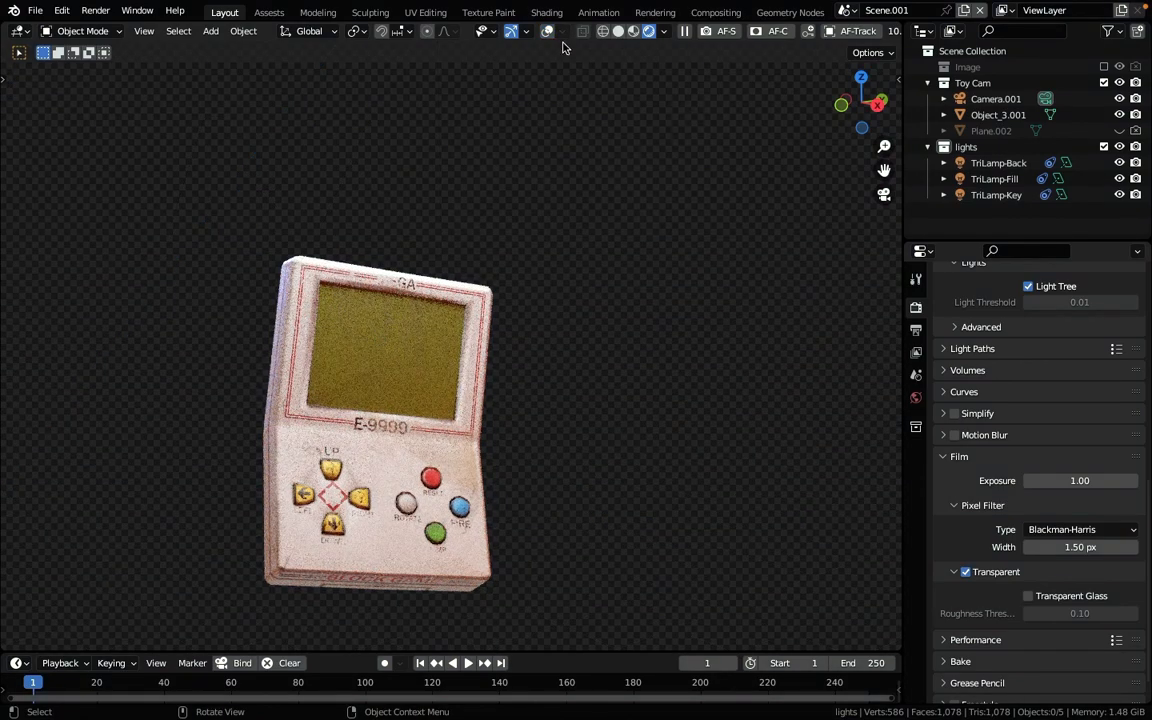
- View the saved renders in Slot 2 and Slot 4, and return to the console scene's layout
left_click(652, 12)
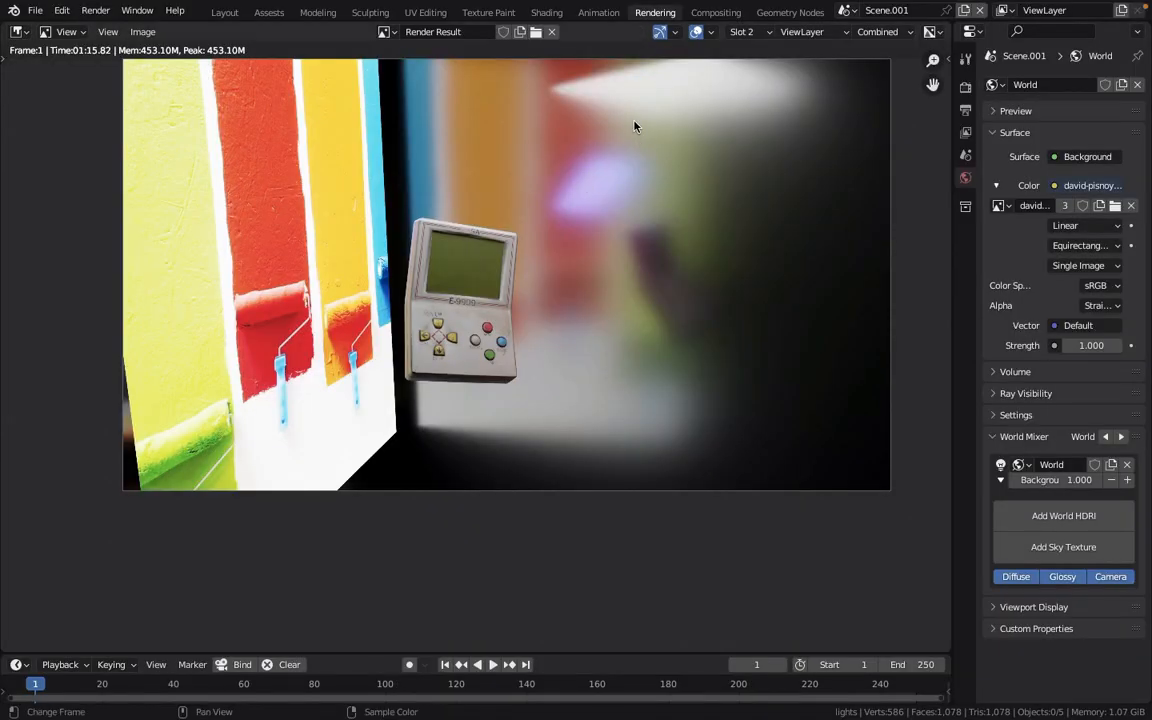
key("4")
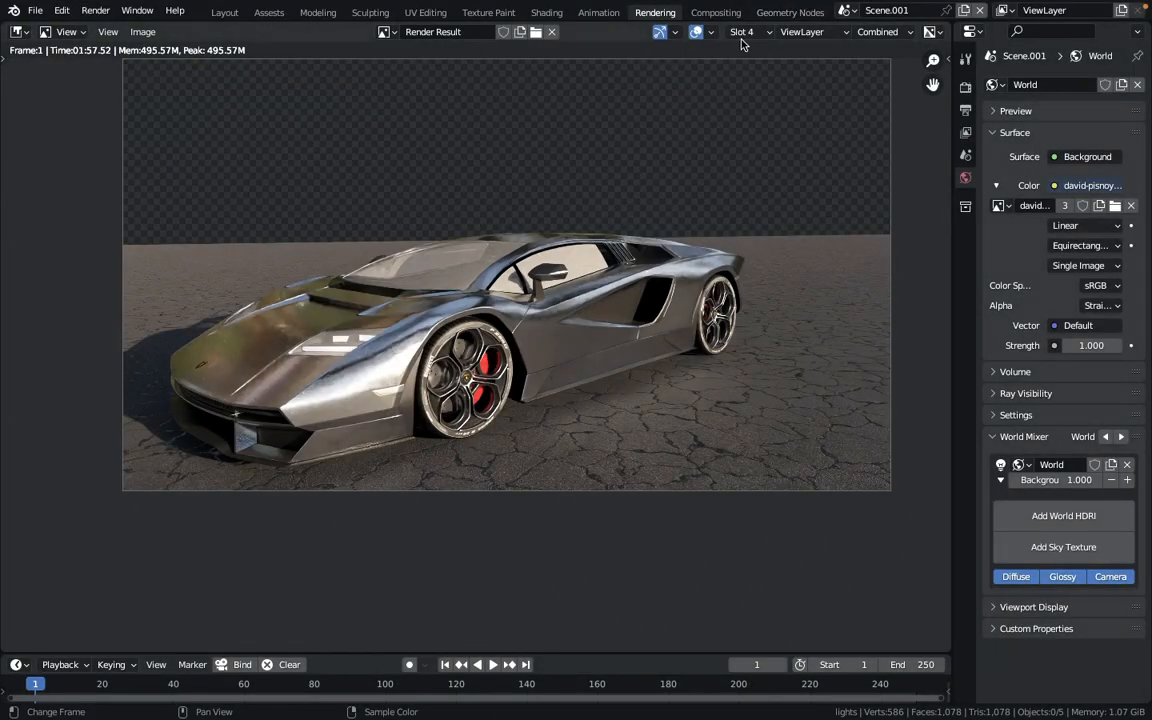
left_click(225, 12)
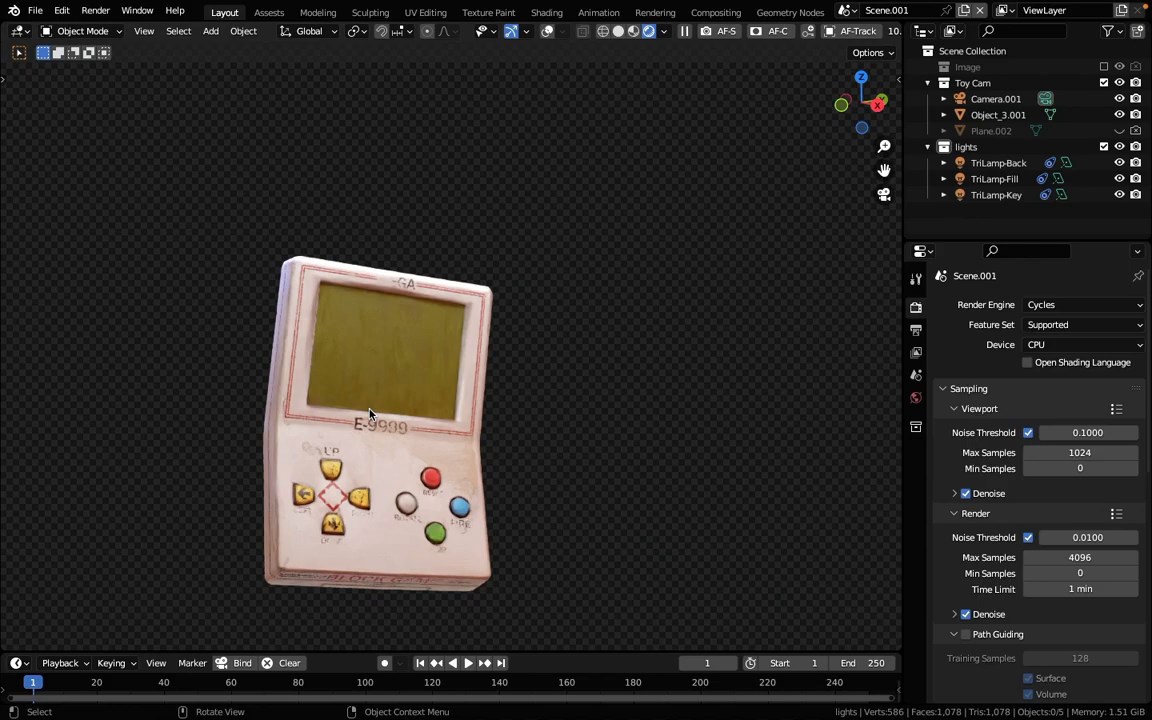
- Set the viewport to solid shading and show the overlays again
key("z")
key("shift+alt+z")
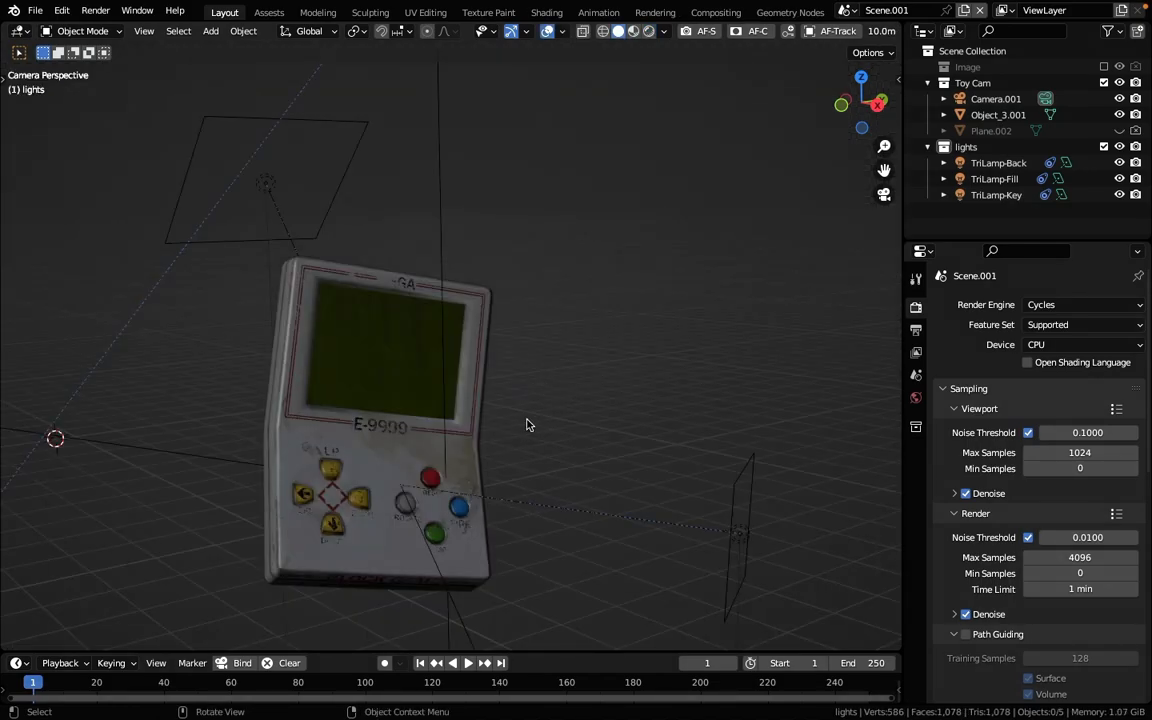
- Try moving the TriLamp-Back light to different positions around the console
left_click(738, 531)
key("g")
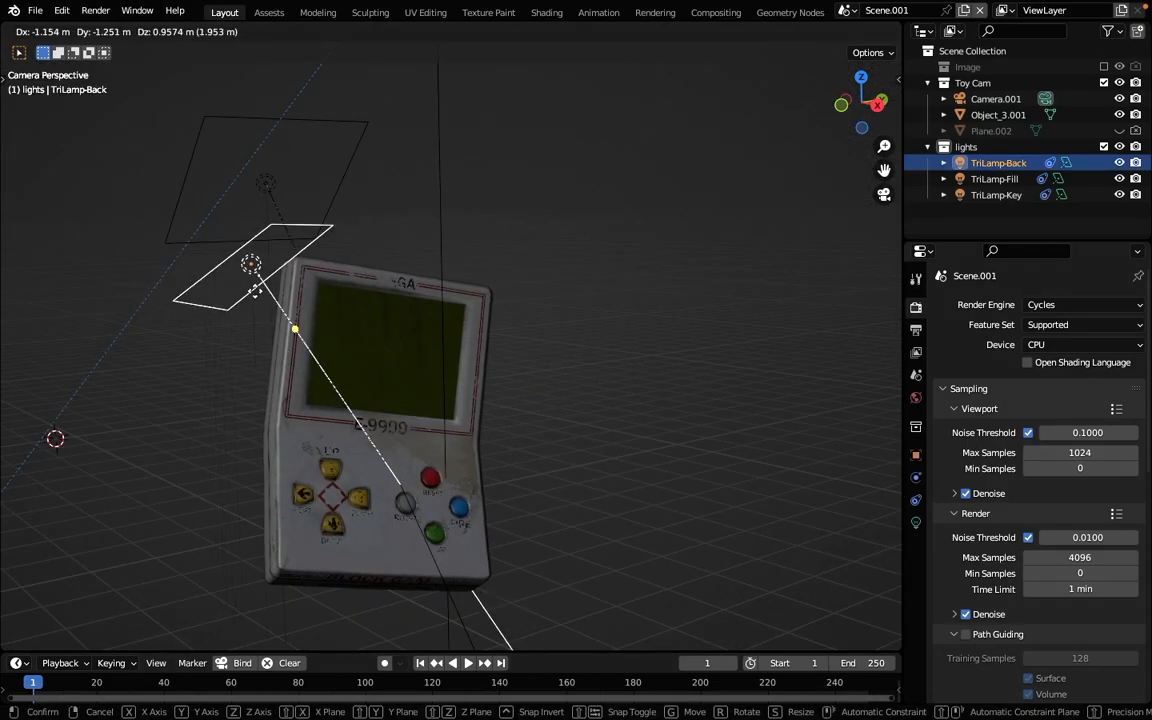
right_click(288, 284)
key("g")
right_click(367, 497)
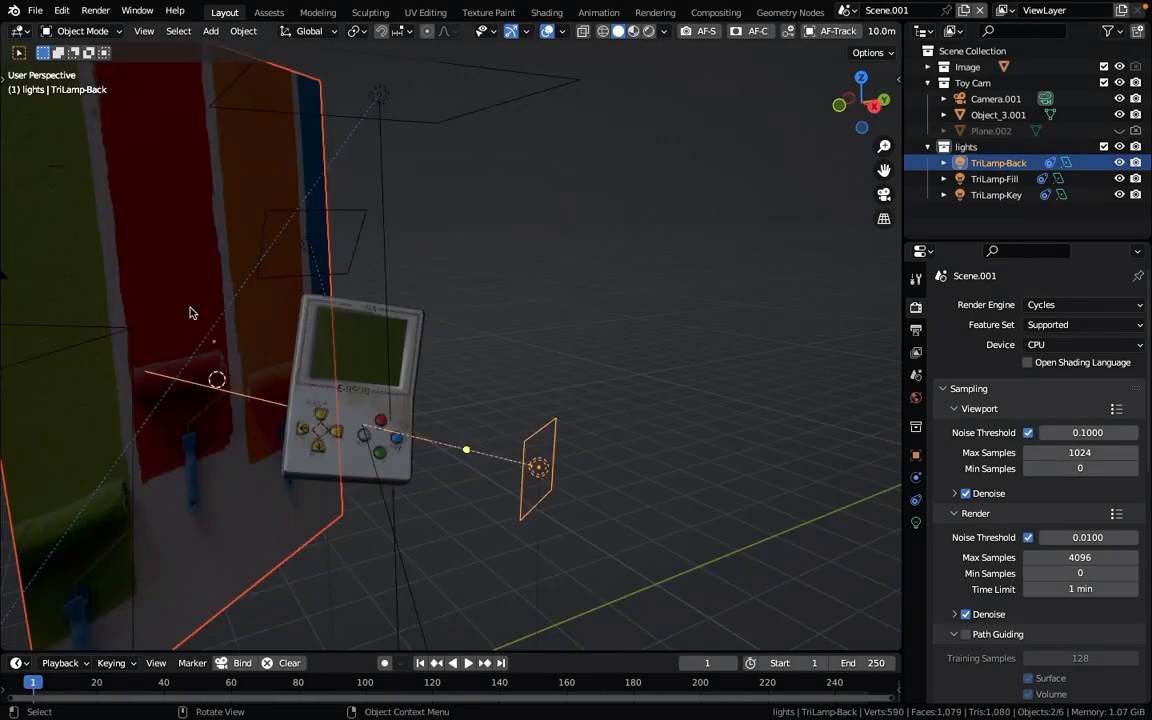
- Select the paint-stripe image plane and examine it beside the console from several angles in Material Preview shading
left_click(167, 310)
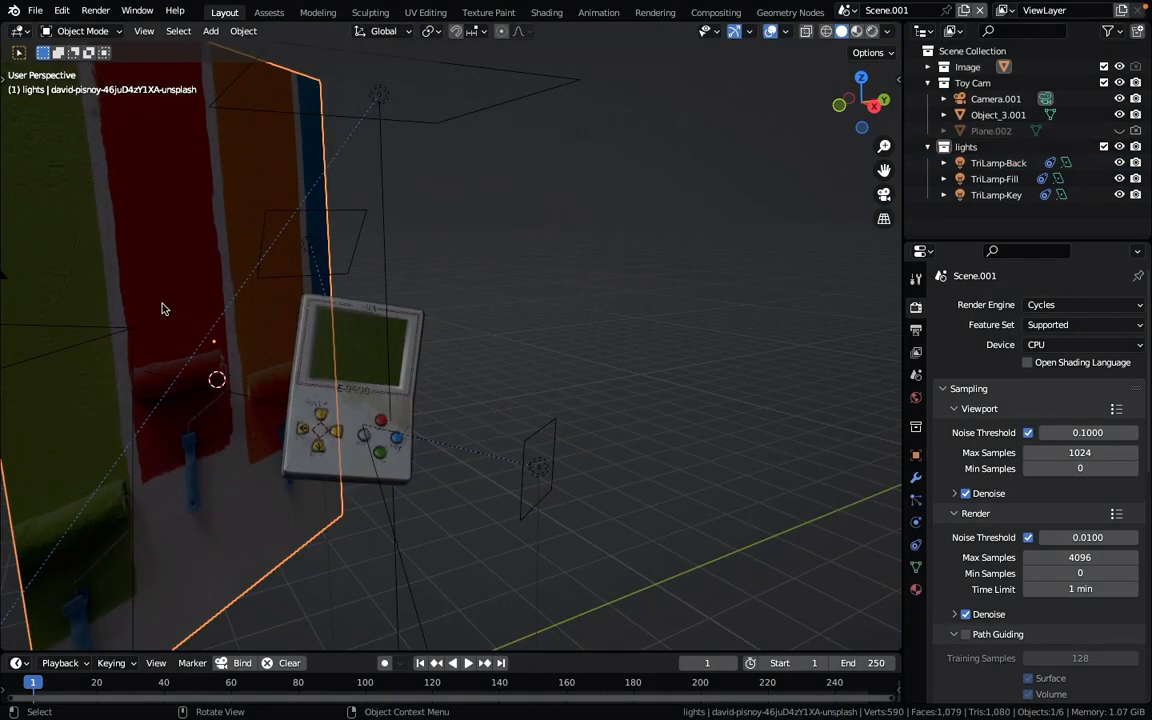
middle_click_drag(113, 284, 458, 366)
middle_click_drag(658, 399, 519, 318)
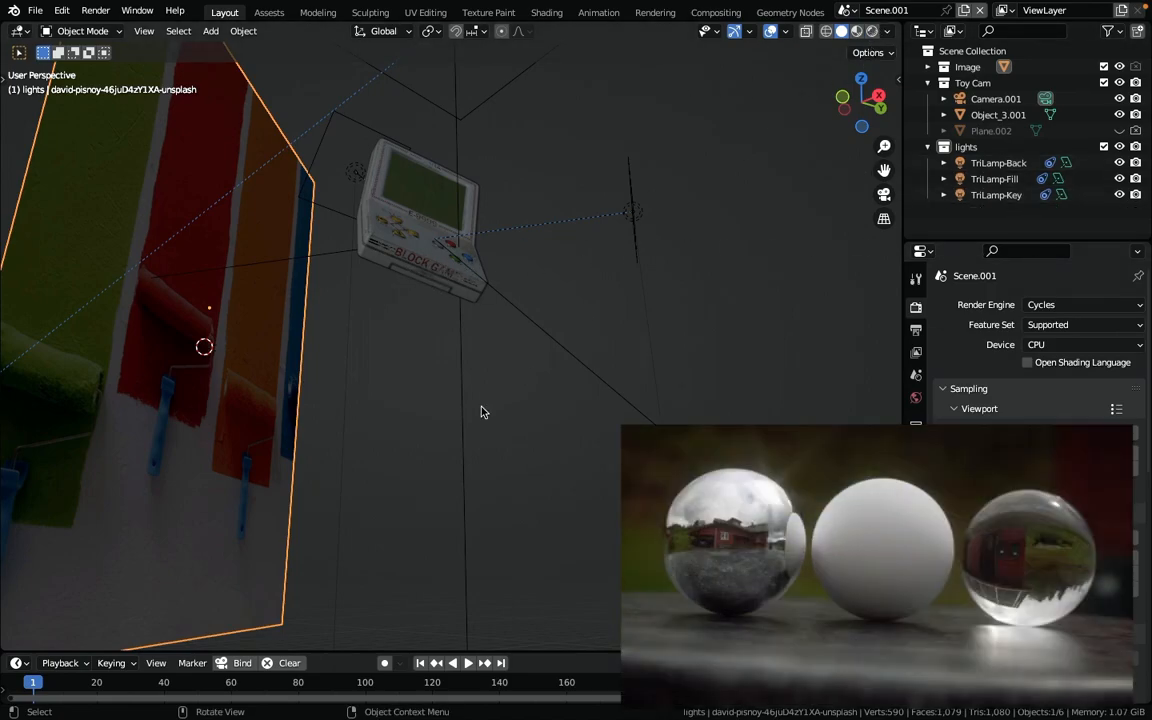
left_click(857, 31)
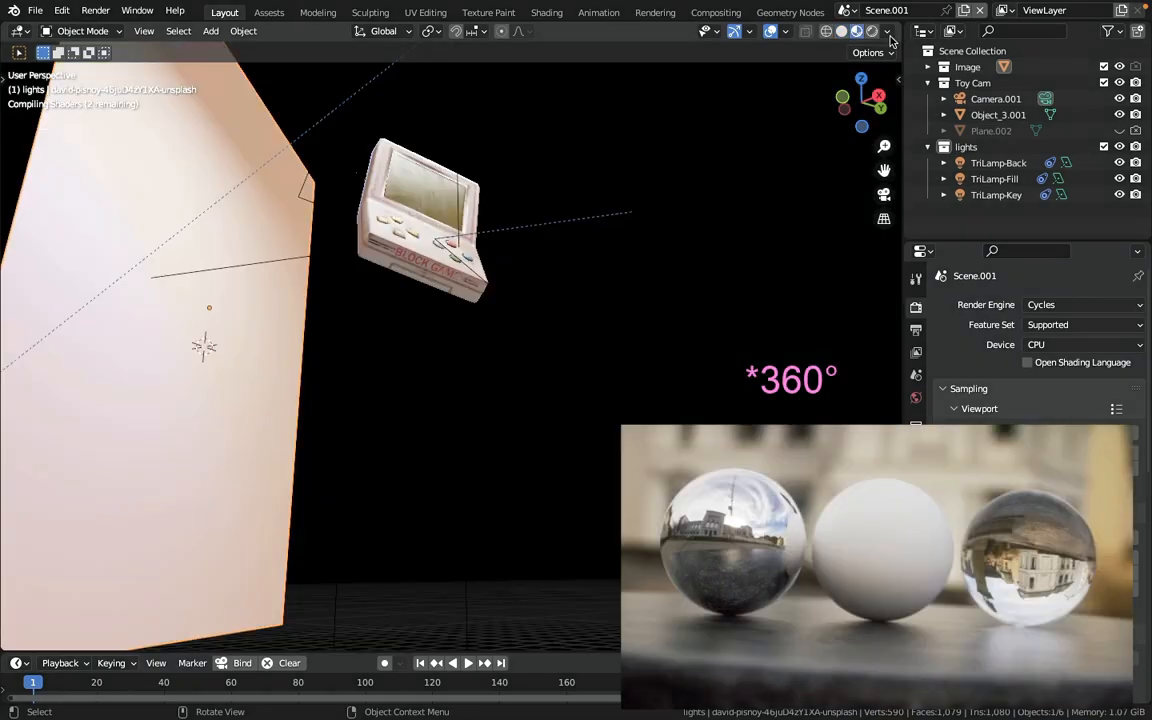
middle_click_drag(475, 406, 594, 259)
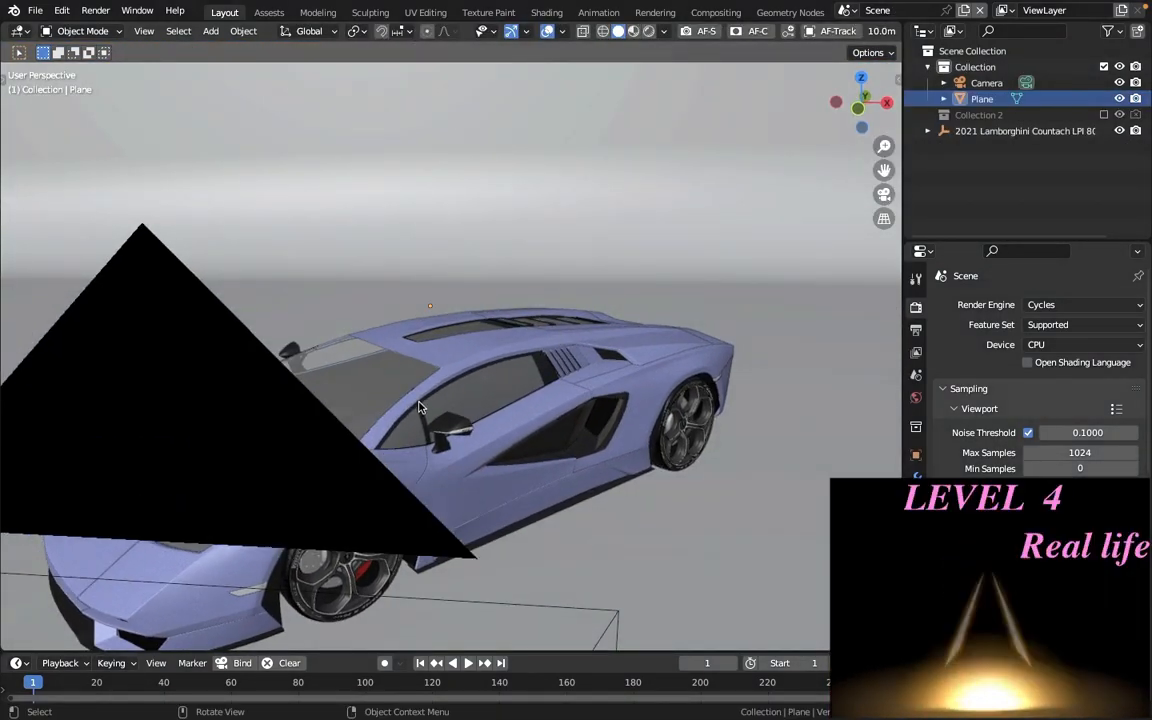
- Examine the Lamborghini on its curved backdrop and the studio HDRI shown in its World Mixer settings
middle_click_drag(535, 291, 400, 303)
key("n")
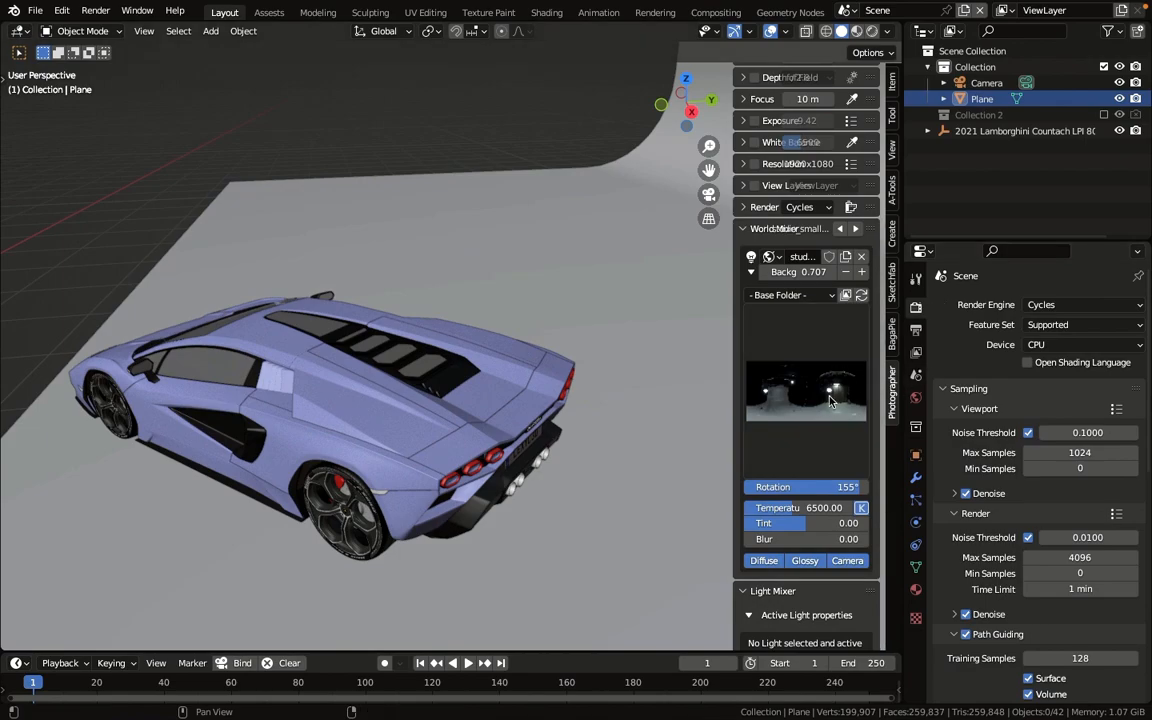
key("n")
middle_click_drag(281, 361, 553, 370)
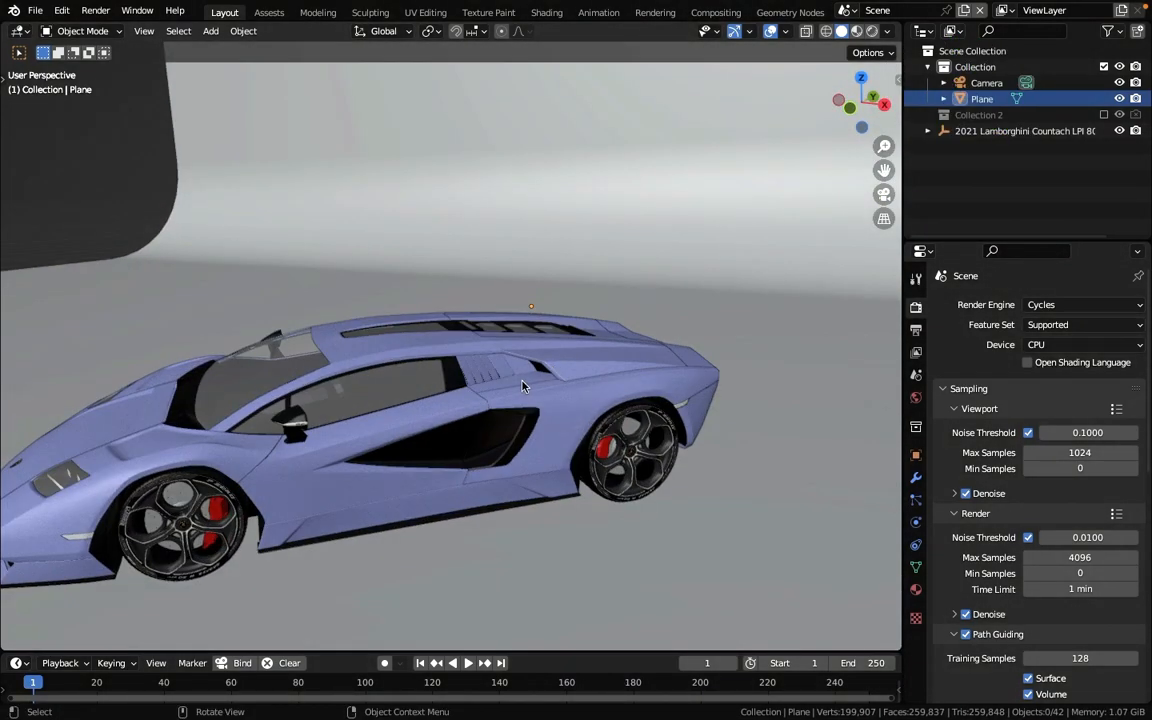
- Examine the studio HDRI surrounding the backdrop in rendered shading, and view the Studio Small 01 page on Poly Haven
scroll(319, 457, "down", 6)
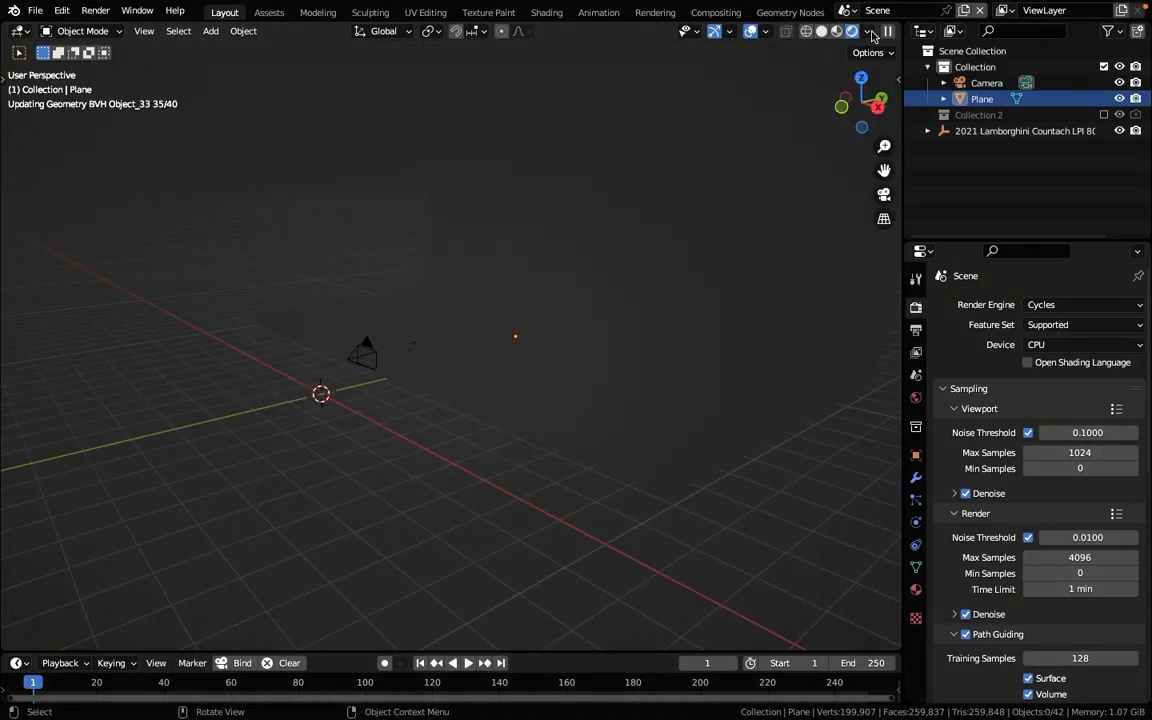
scroll(300, 460, "down", 1)
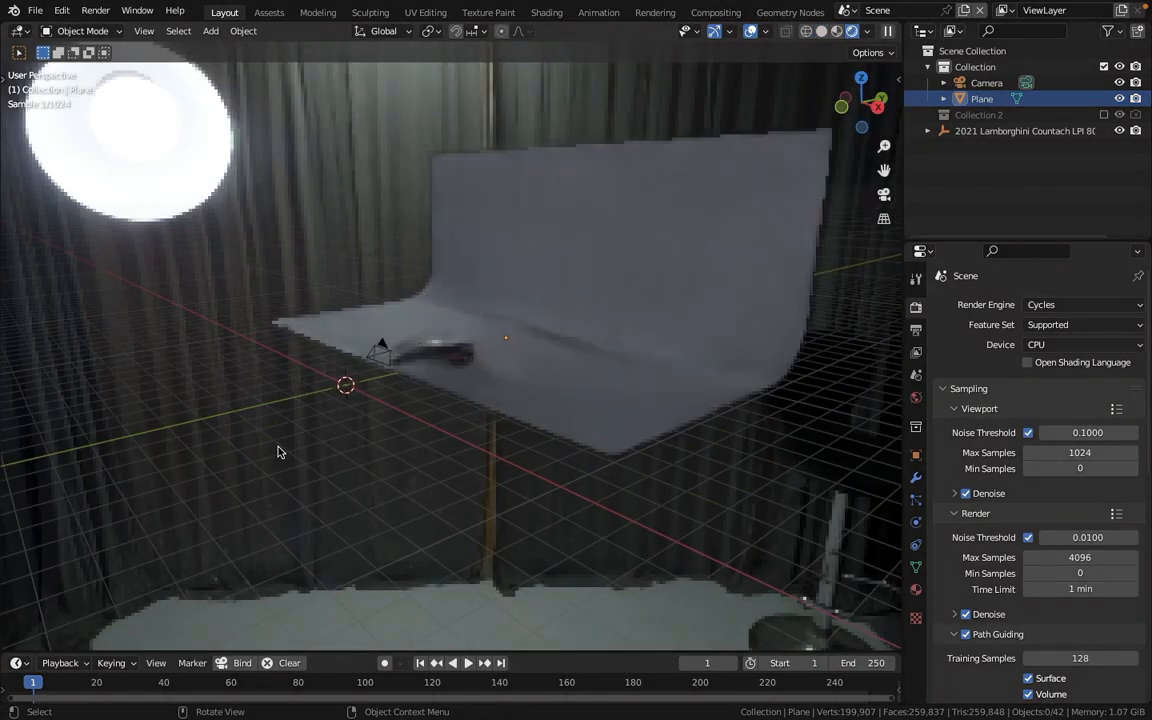
middle_click_drag(279, 452, 465, 393)
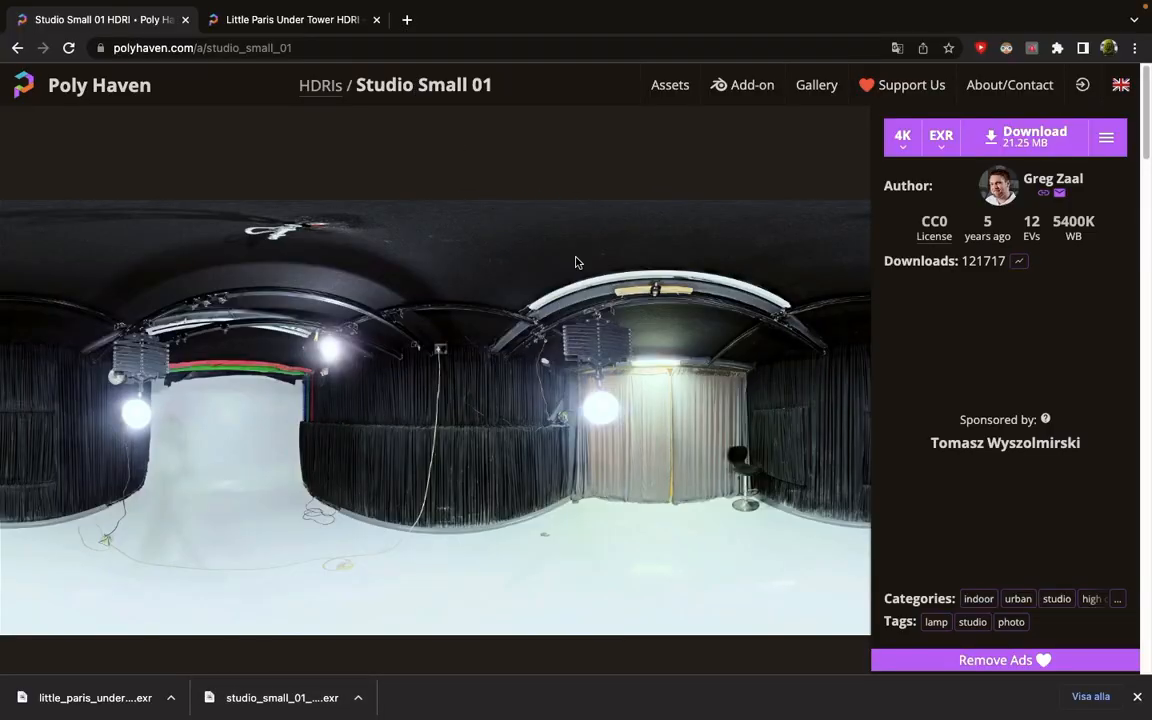
left_click(122, 47)
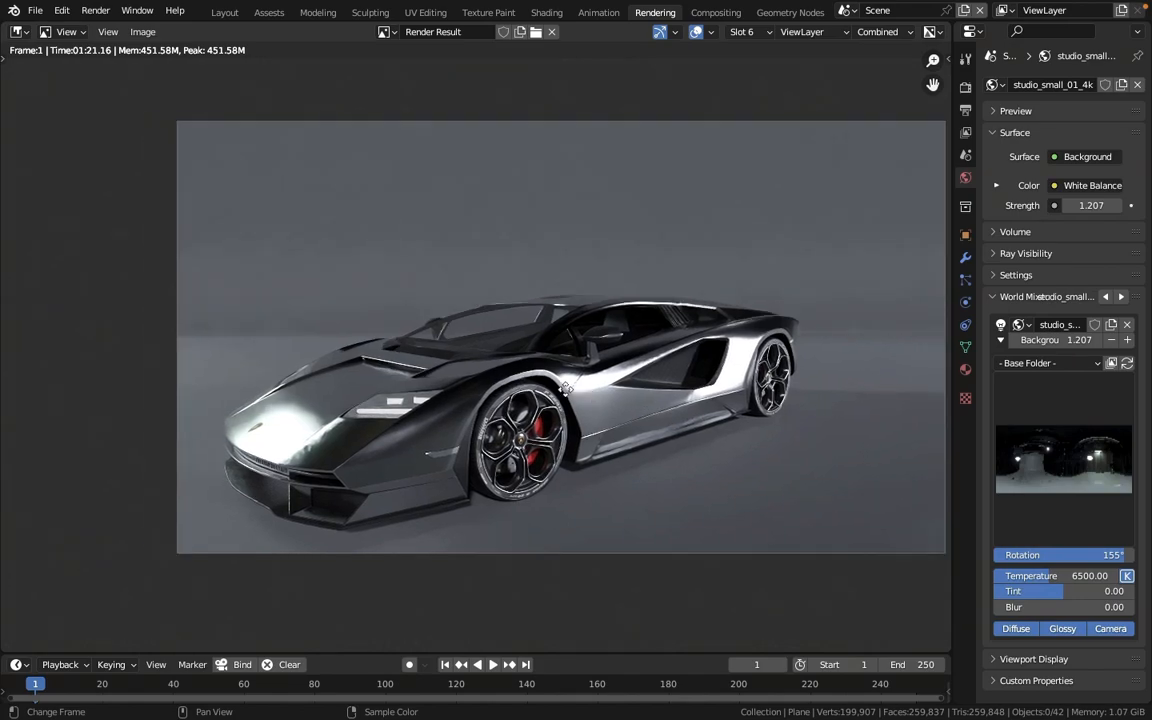
- Inspect the Lamborghini render in Slot 6 up close, checking the HDRI highlights and reflections on the bodywork
scroll(470, 487, "down", 1)
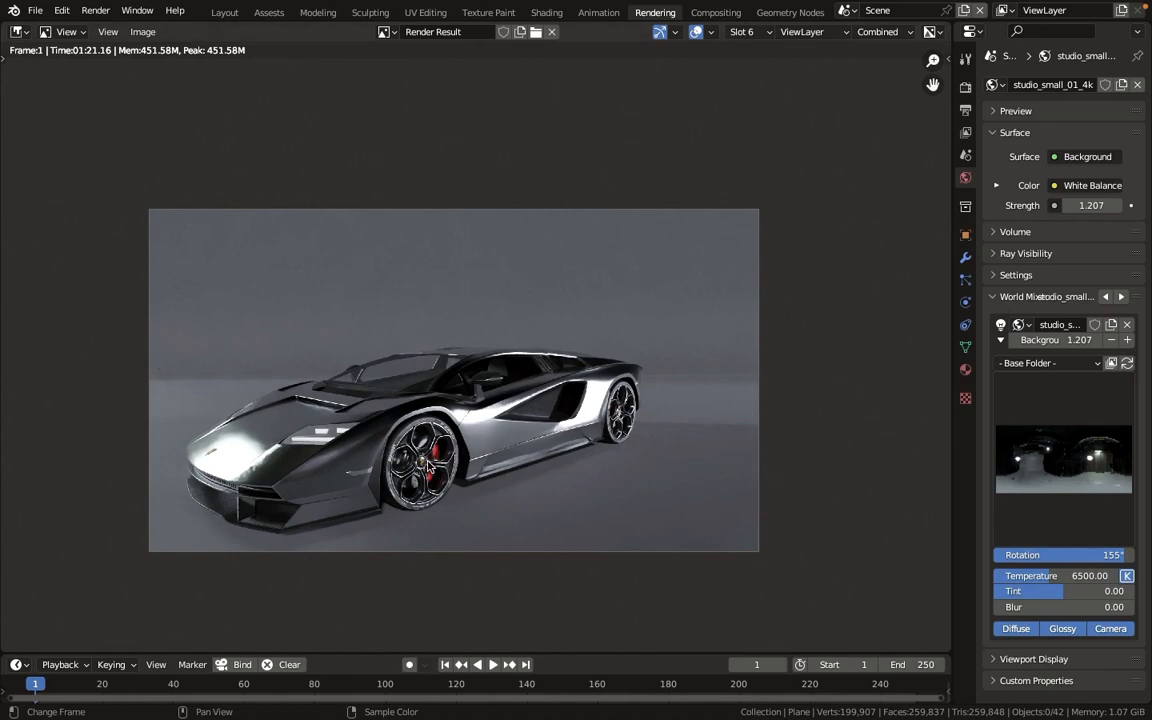
scroll(537, 455, "up", 5)
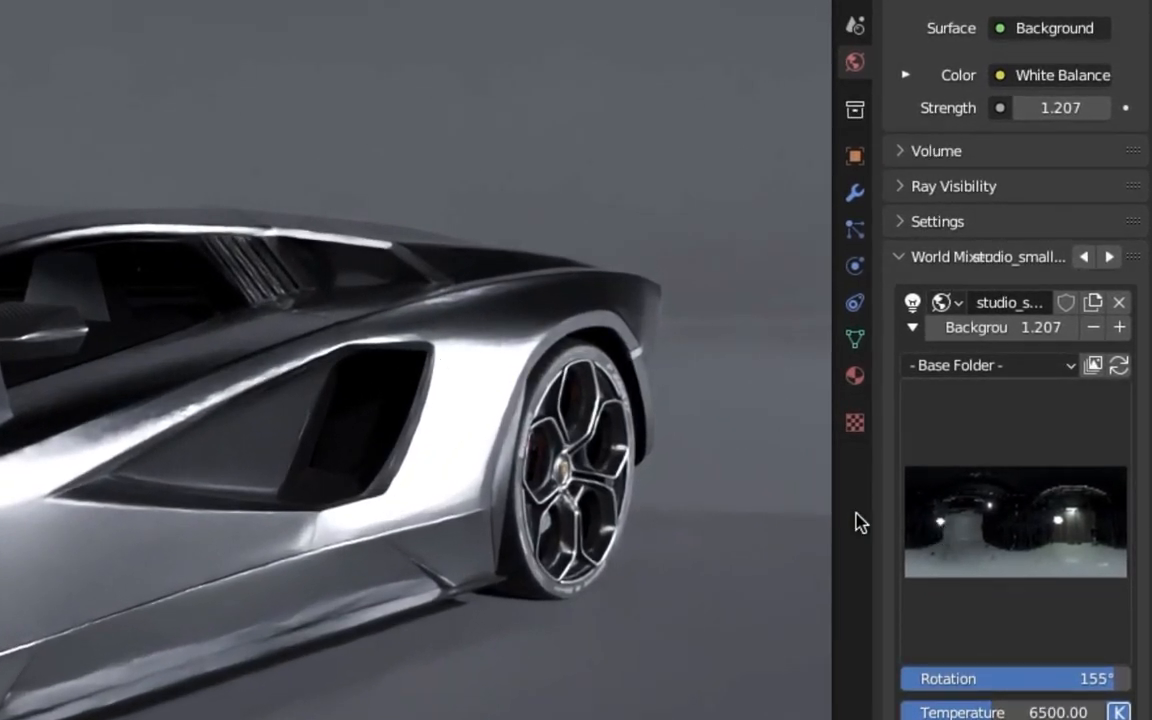
scroll(463, 478, "down", 1)
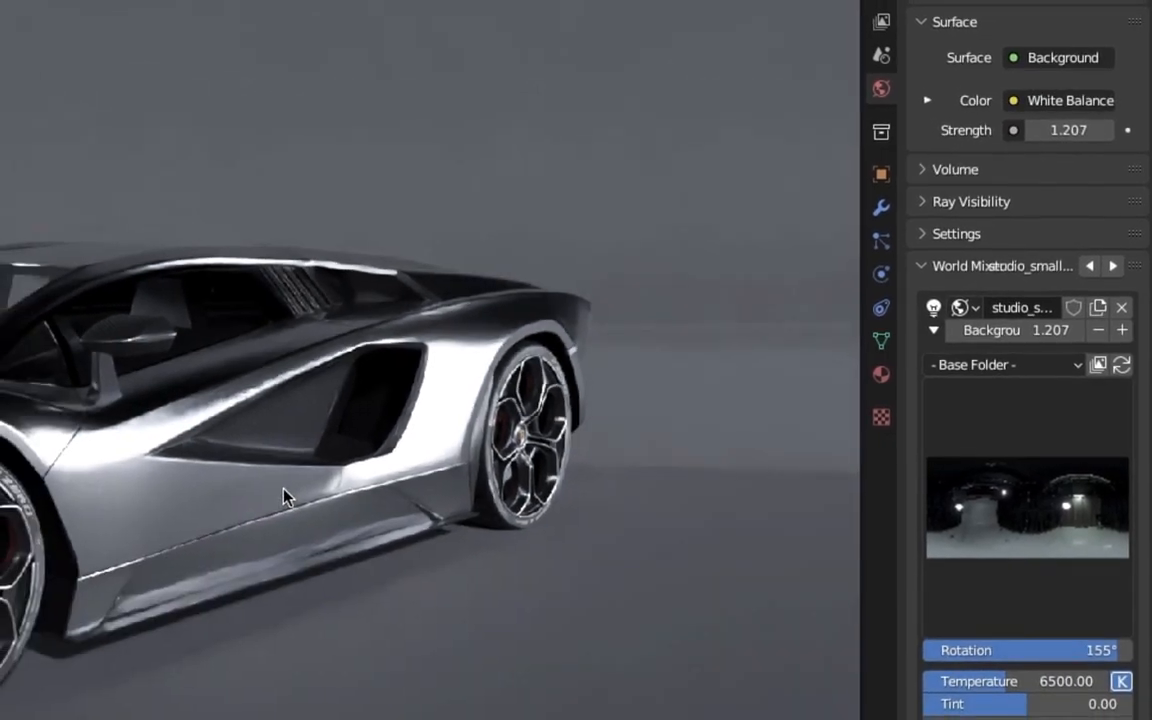
scroll(184, 336, "down", 3)
scroll(165, 340, "up", 4)
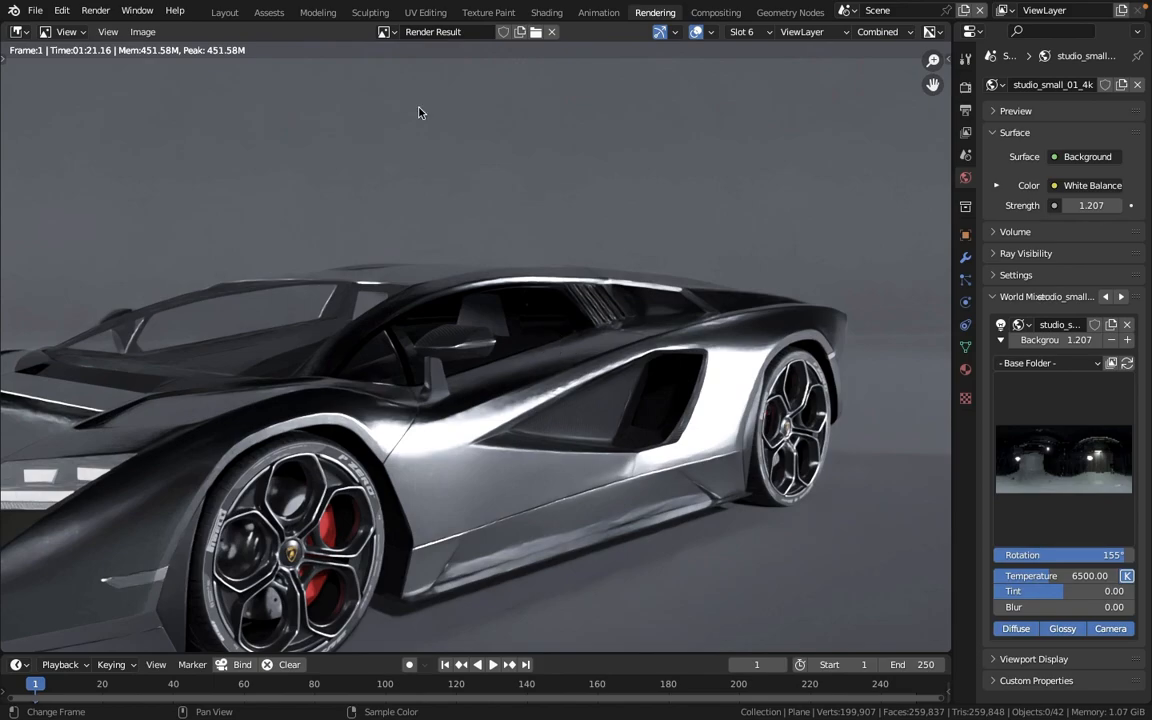
- Hide the Plane backdrop in the layout viewport, include Collection 2 in the view layer, and select the Plane.001 ground
left_click(220, 12)
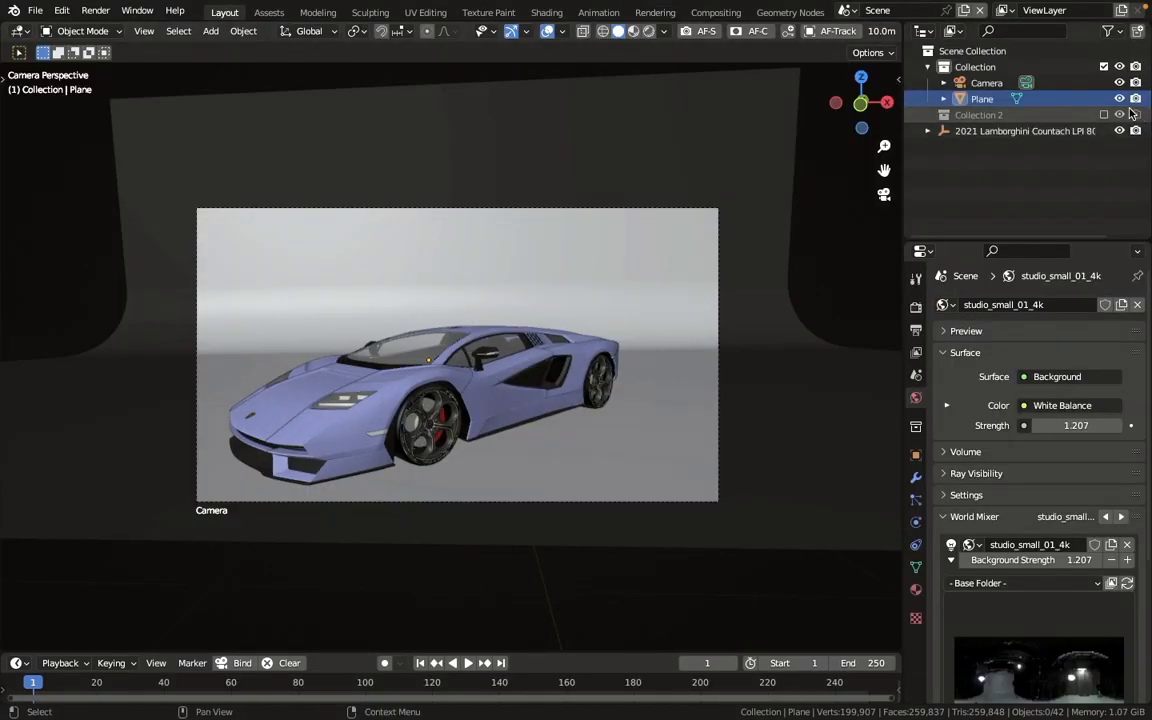
key("h")
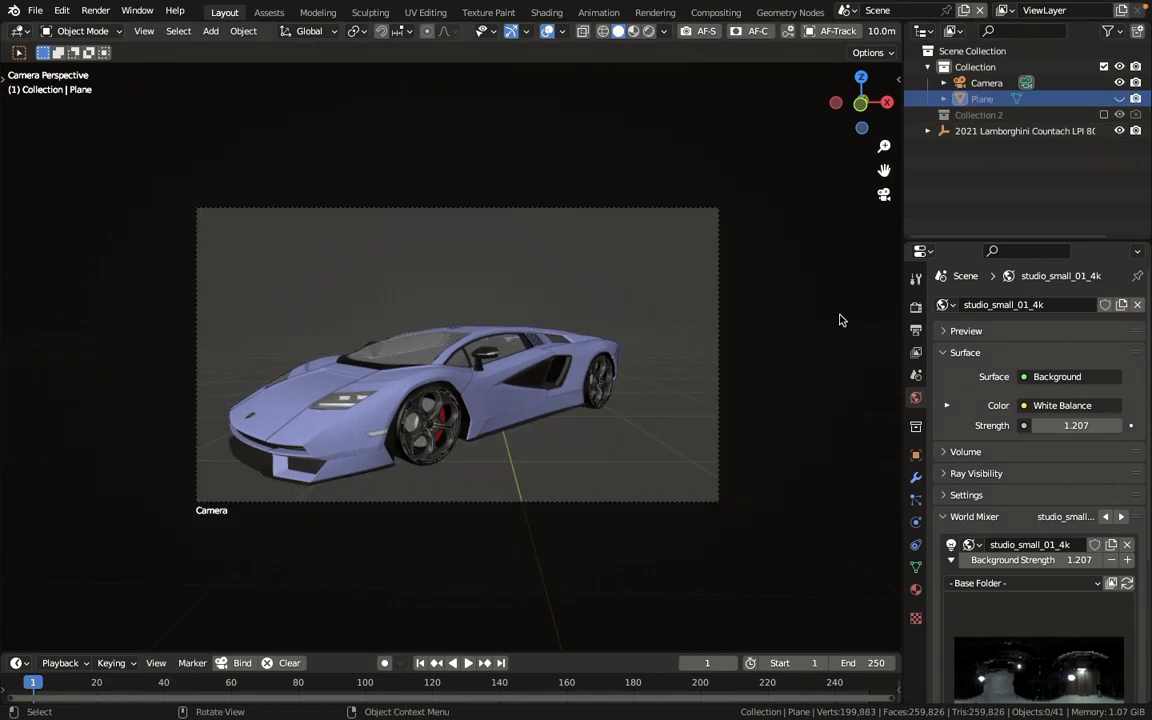
left_click(1104, 115)
left_click(584, 401)
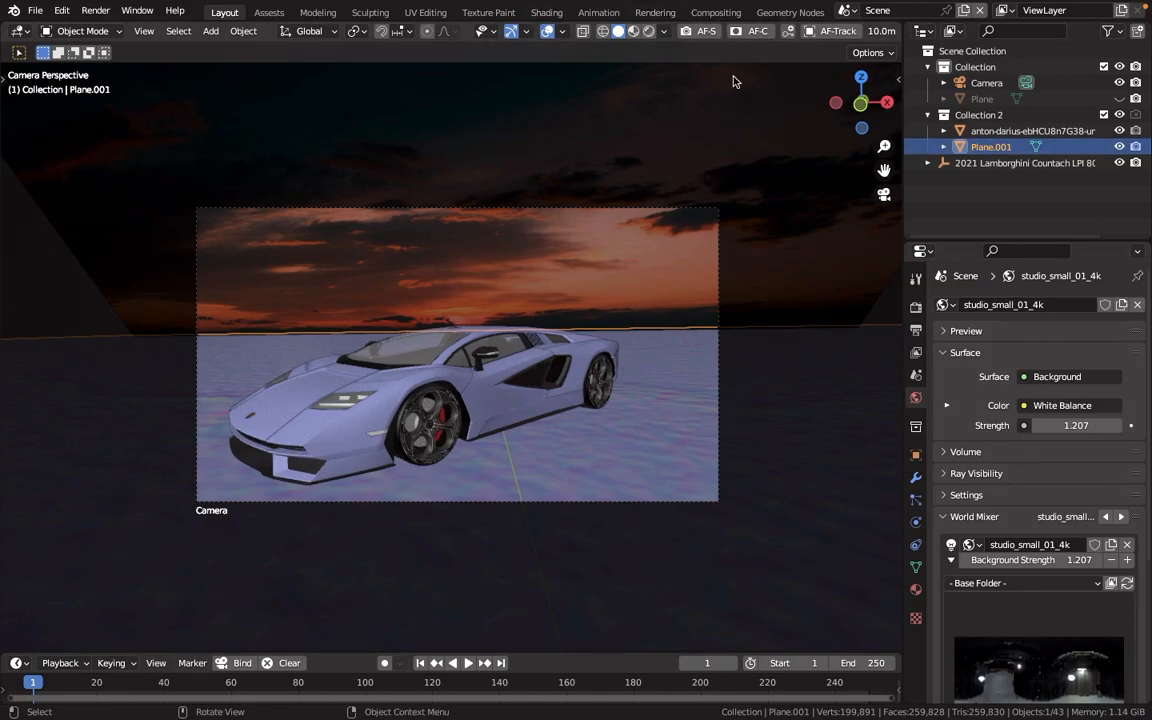
- View the Little Paris Under Tower HDRI on Poly Haven, and examine it as the world surroundings of the car scene in Blender
key("ctrl+Right")
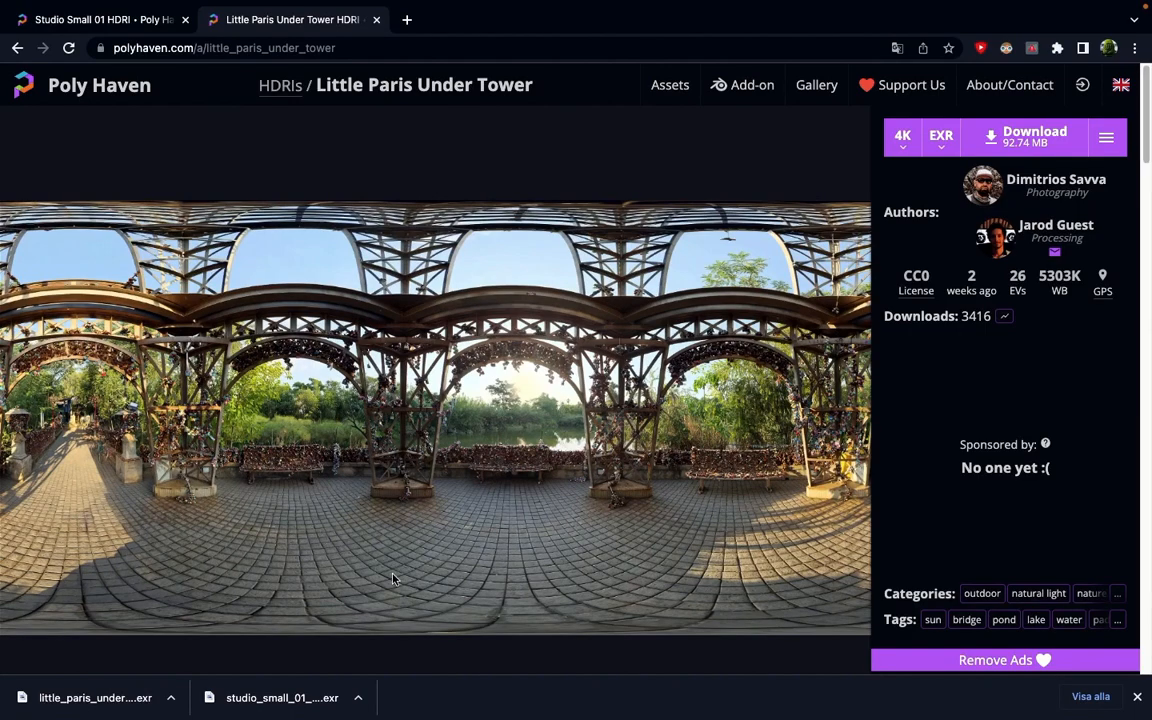
key("ctrl+Left")
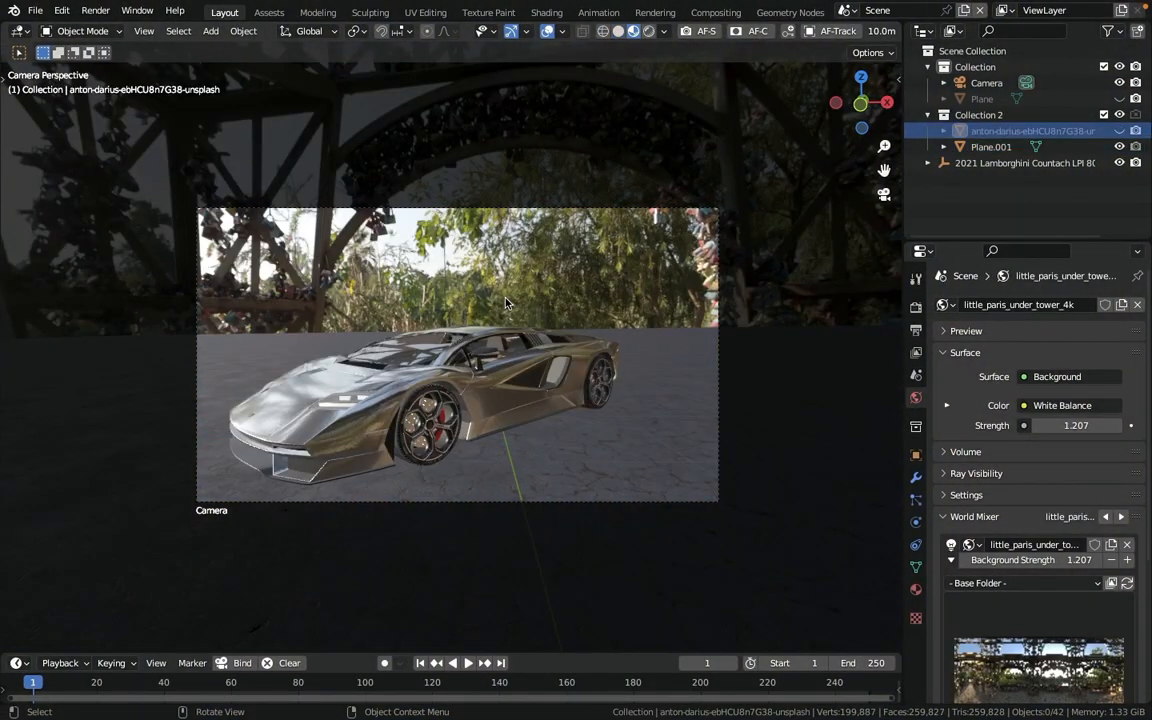
middle_click_drag(690, 315, 141, 225)
scroll(532, 260, "down", 5)
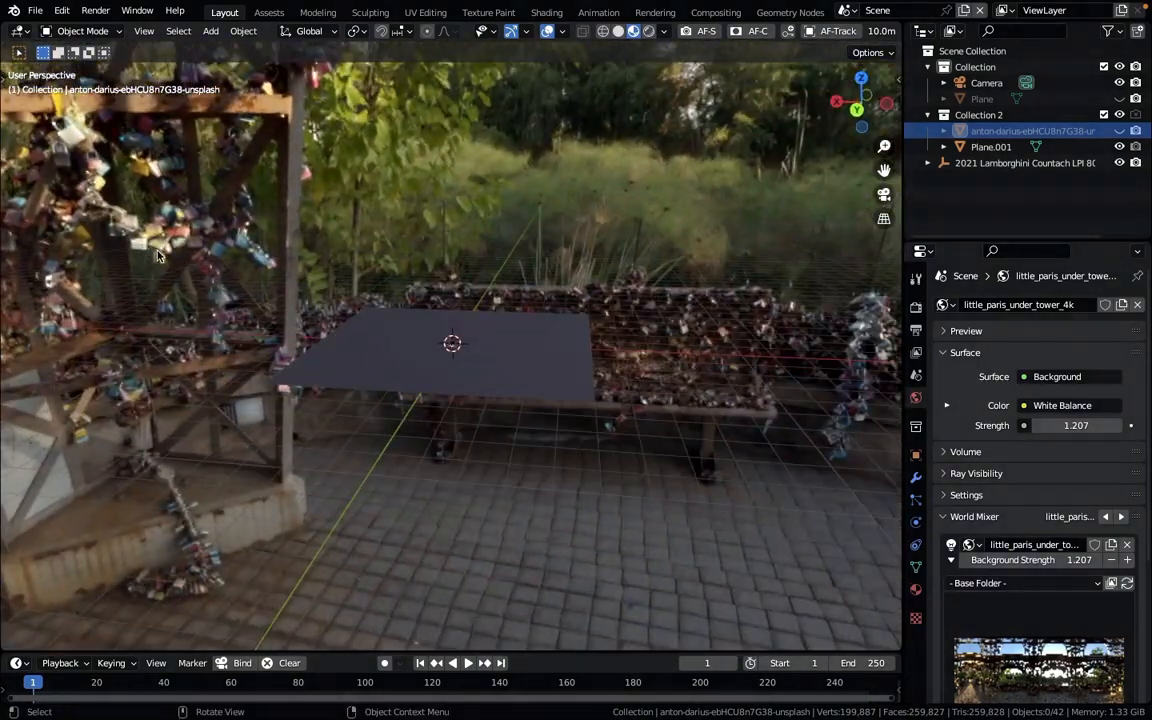
key("KP_0")
middle_click_drag(557, 284, 470, 368)
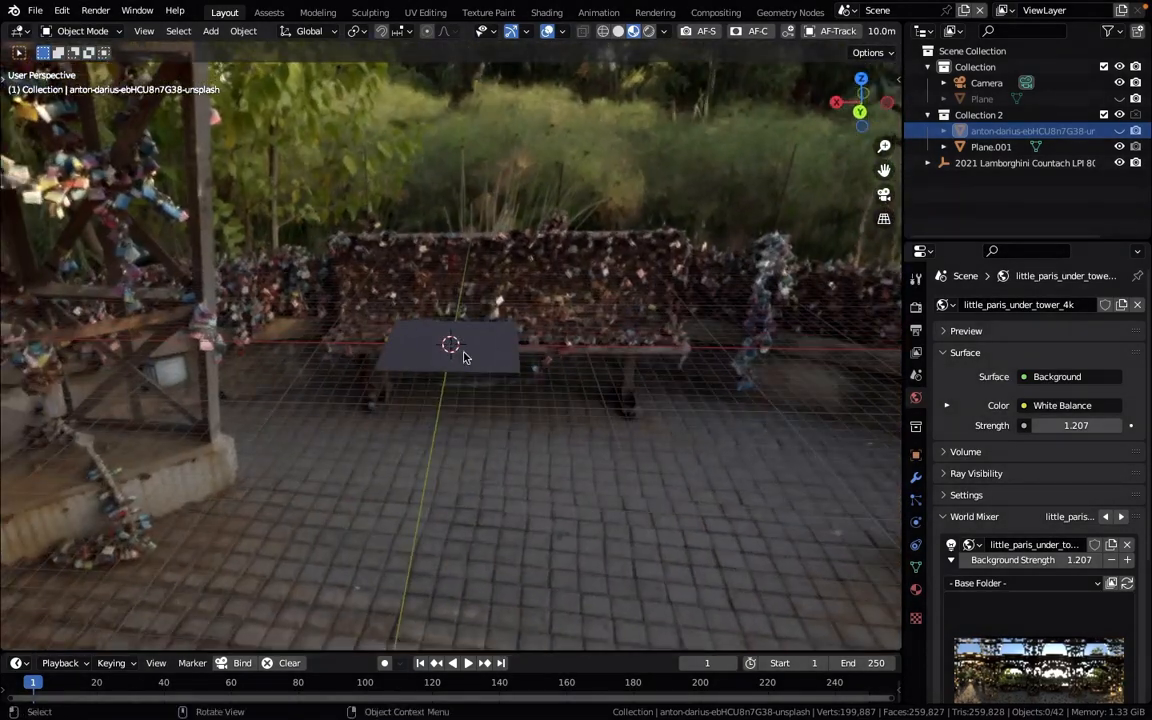
middle_click_drag(474, 232, 660, 226)
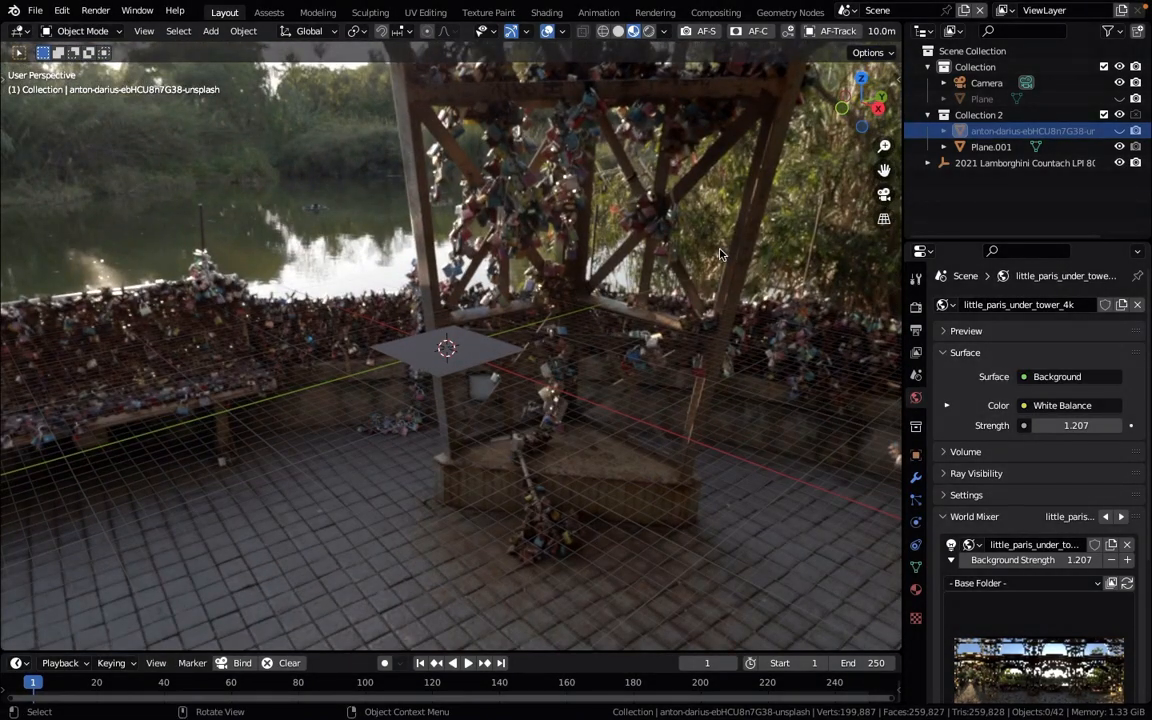
key("KP_0")
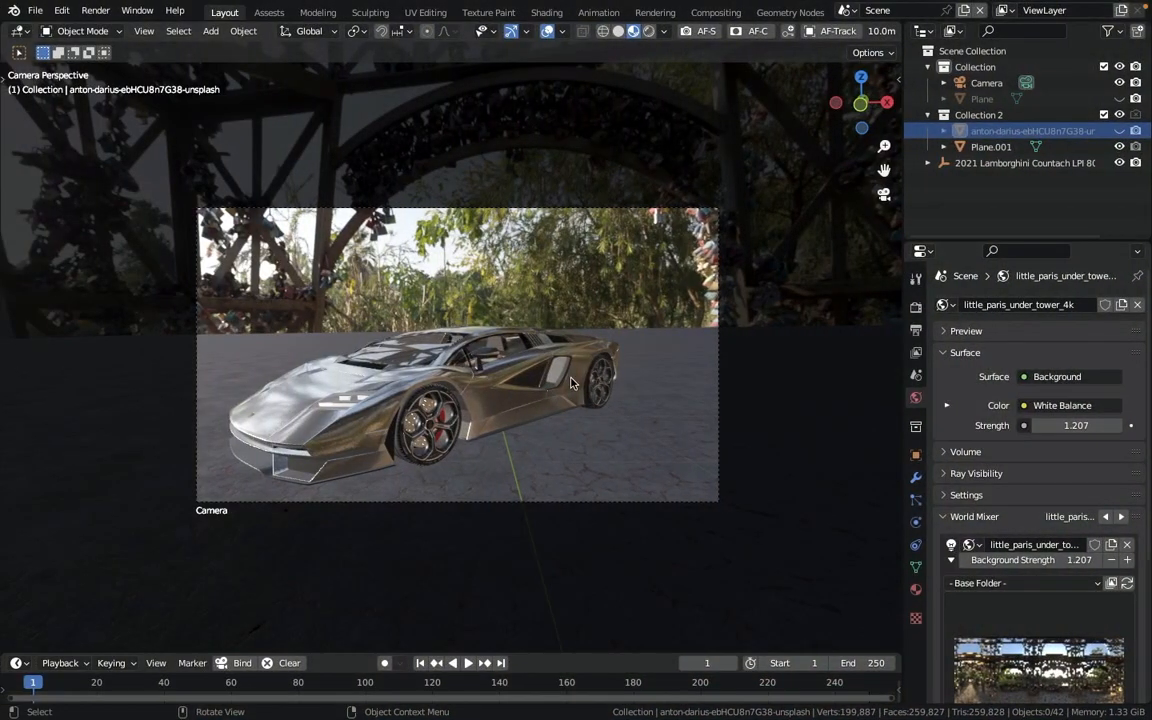
- Switch the viewport to solid shading and show the car and ground plane from outside the camera view
key("z")
left_click(505, 254)
middle_click_drag(540, 254, 499, 250)
scroll(499, 255, "down", 4)
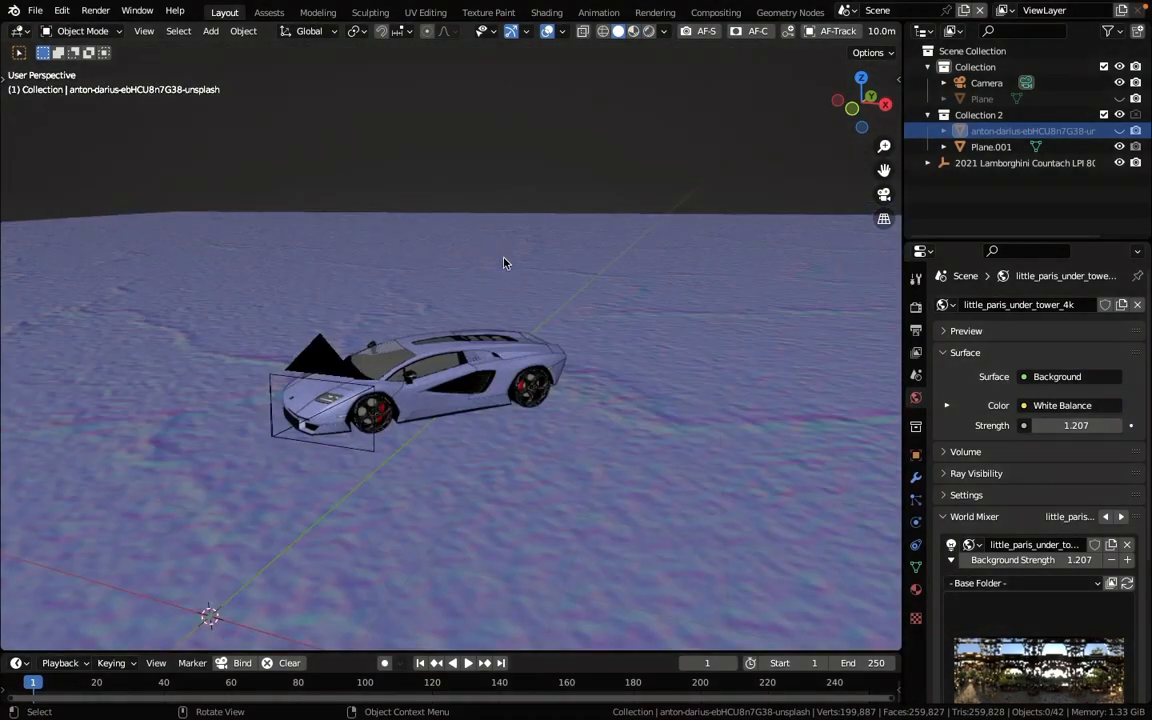
scroll(499, 259, "down", 2)
key("shift+a")
mouse_move(535, 268)
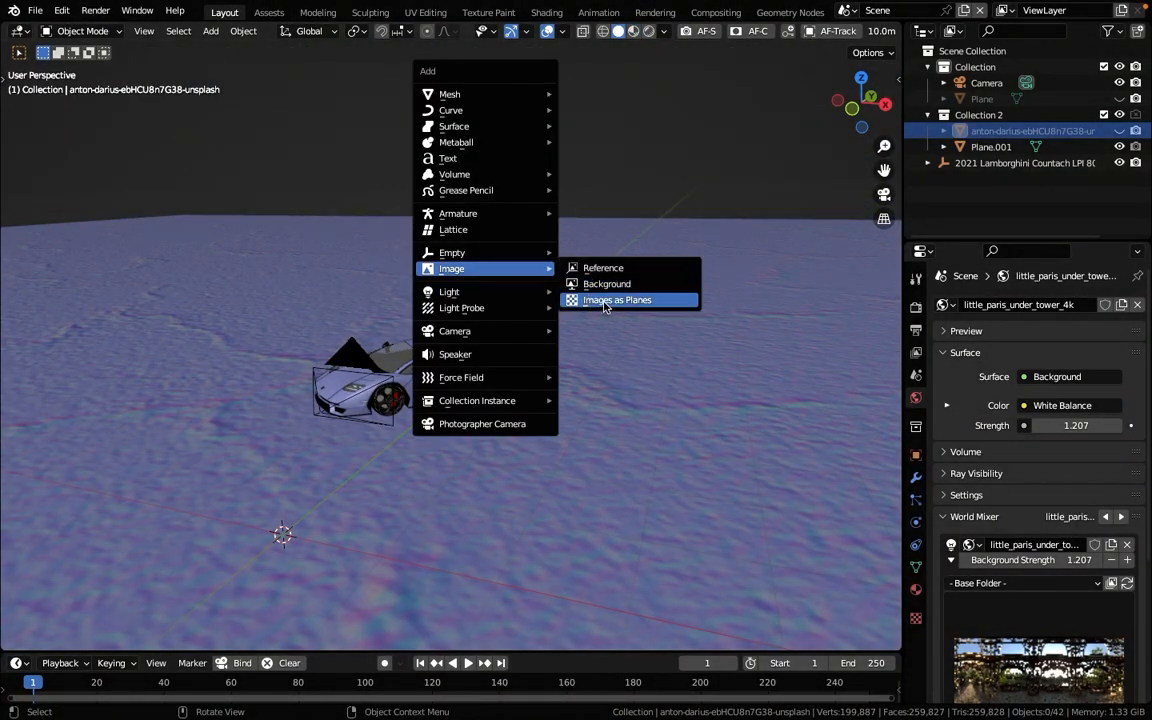
key("shift+a")
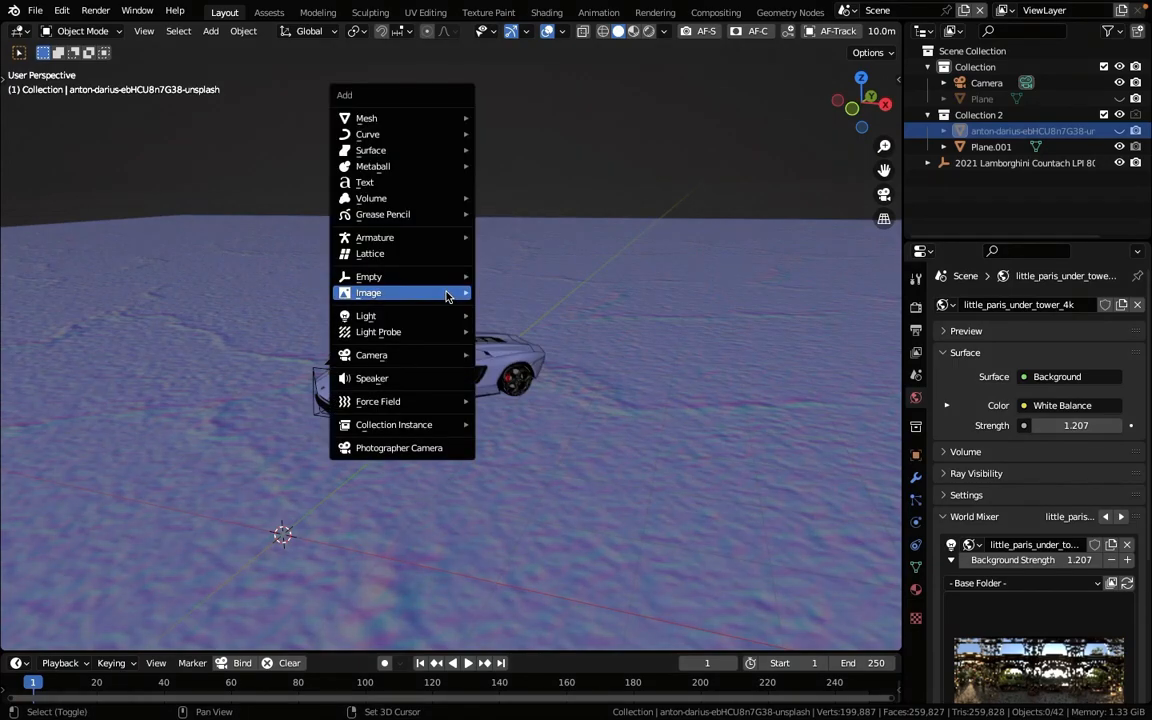
mouse_move(447, 294)
left_click(530, 324)
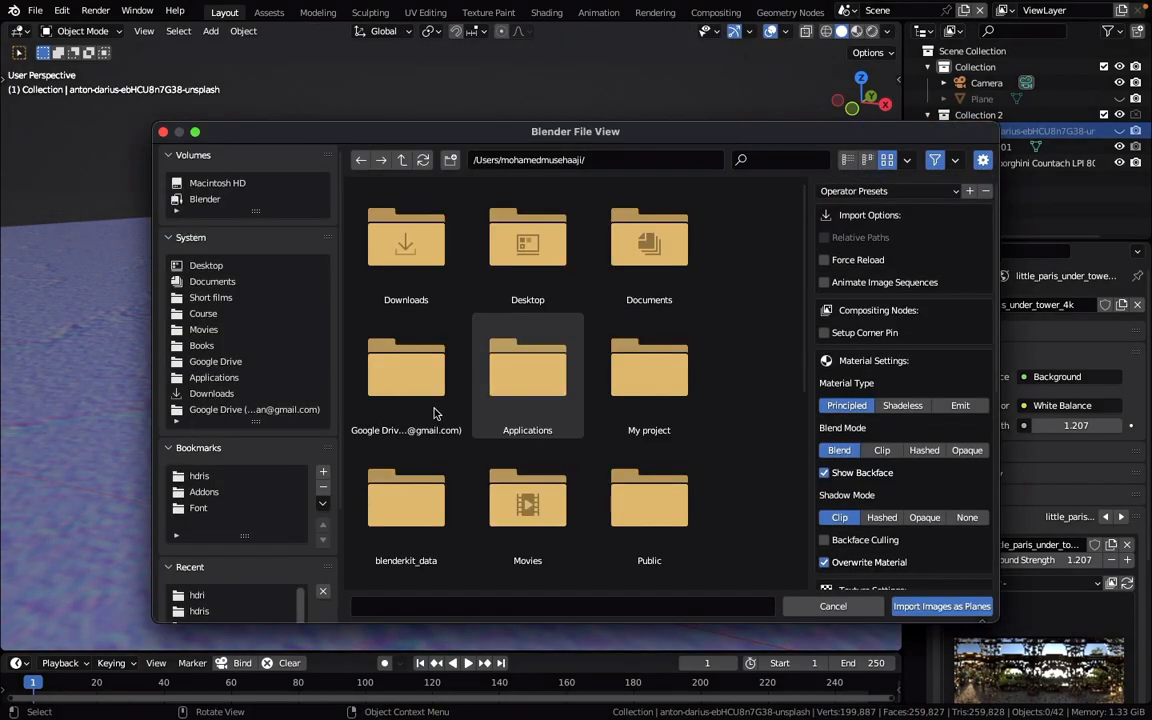
left_click(200, 596)
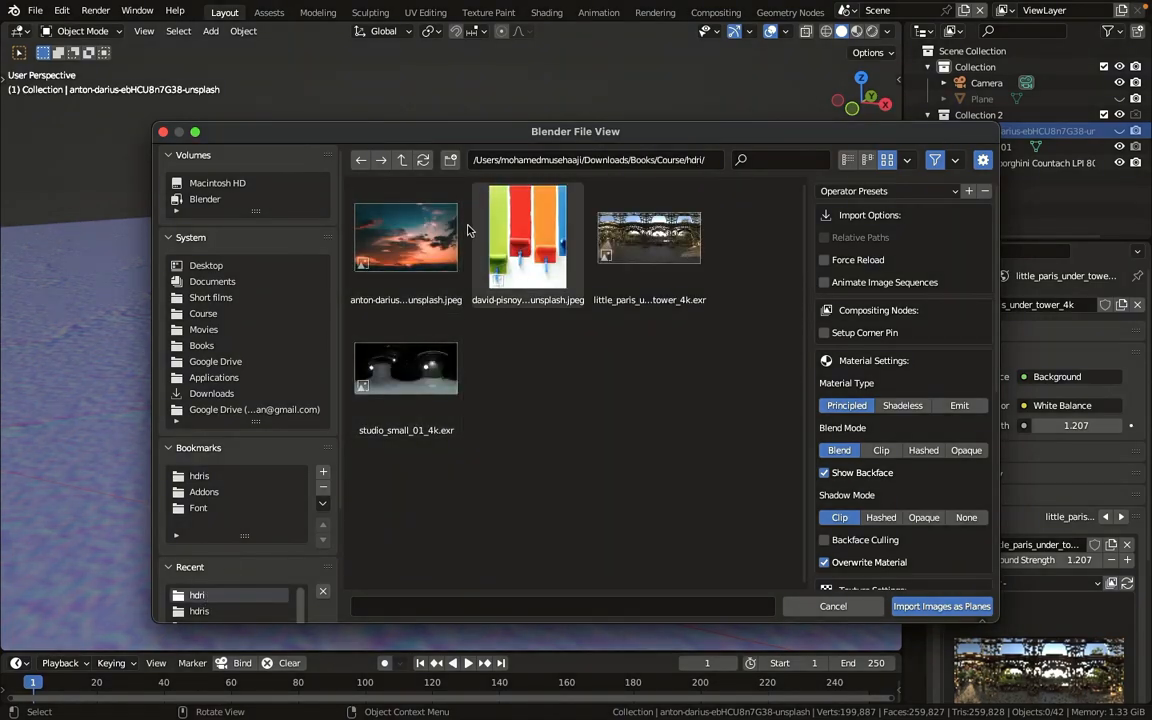
left_click(370, 228)
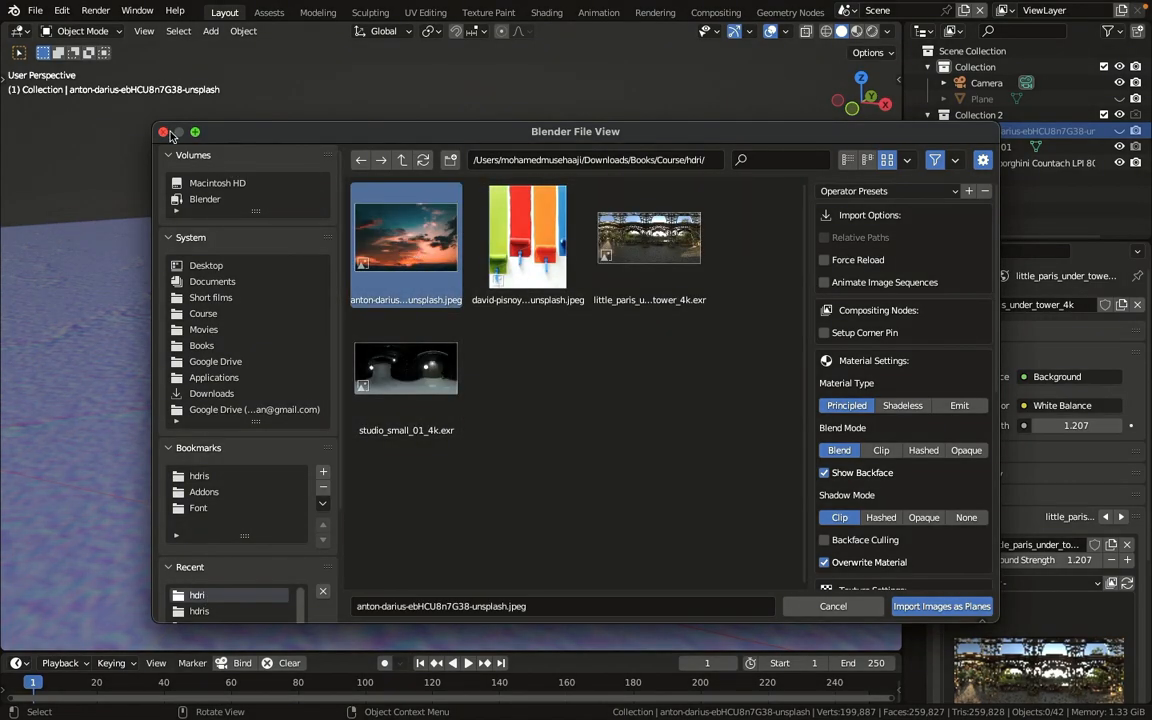
left_click(164, 133)
- Unhide the sunset image plane, keep the Plane backdrop hidden, and show the car scene through the camera
key("alt+h")
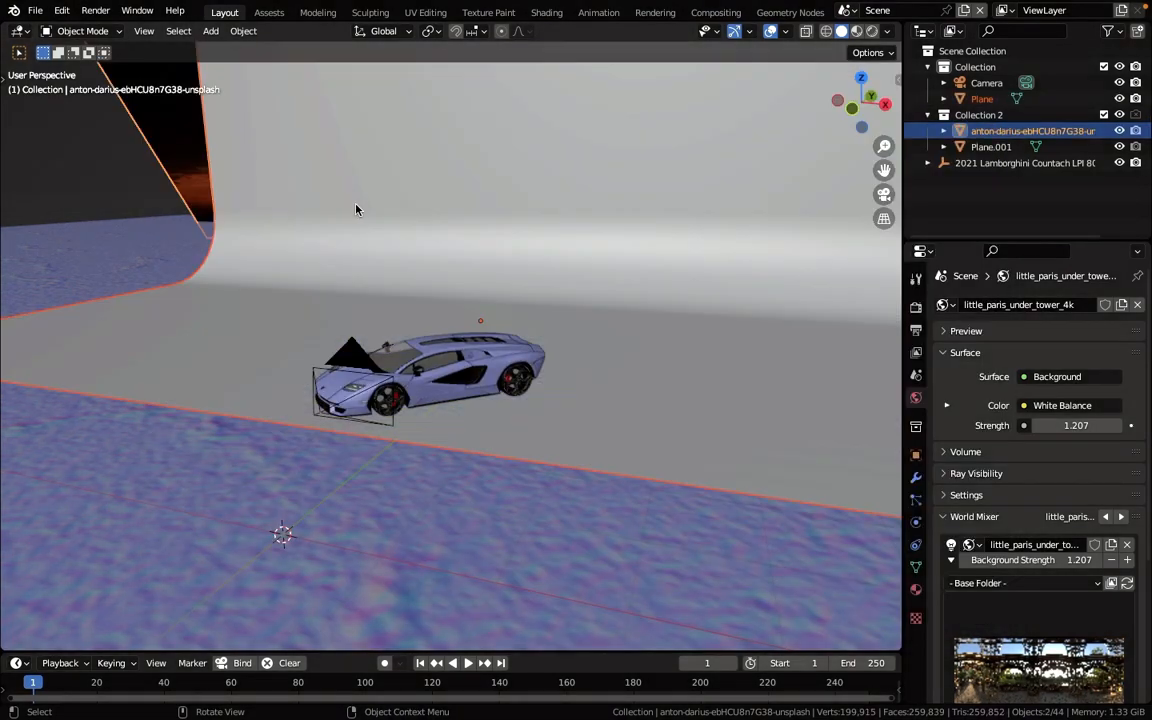
left_click(355, 208)
key("h")
middle_click_drag(355, 208, 485, 216)
key("KP_0")
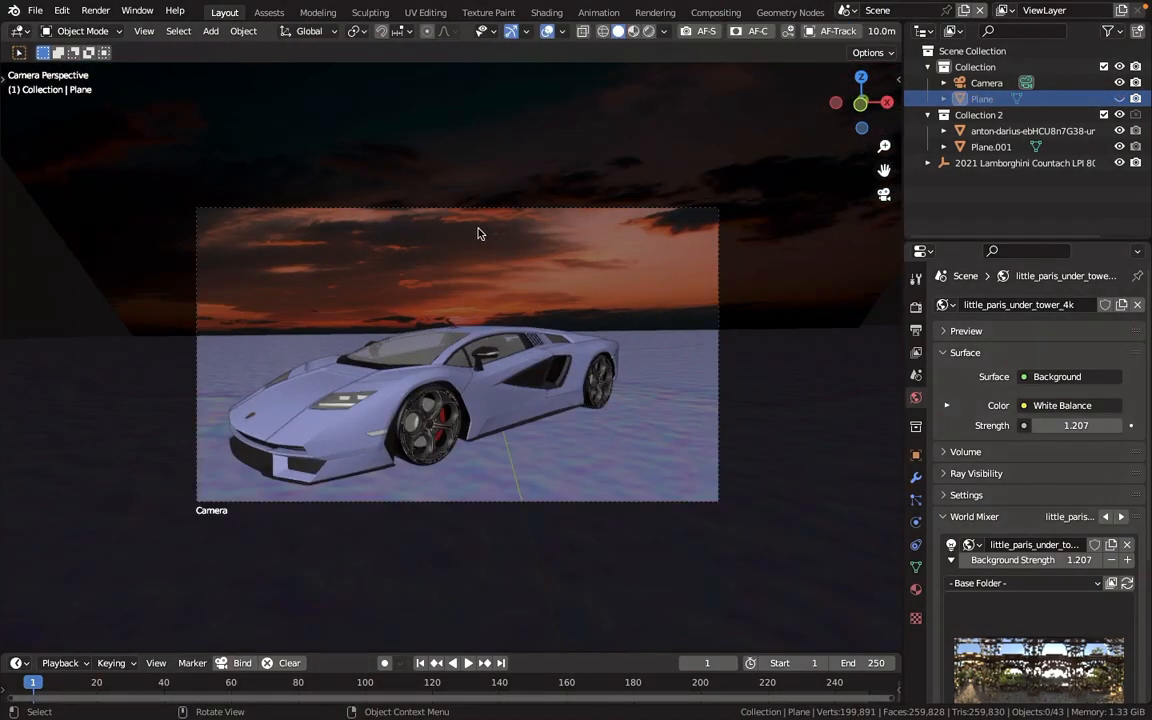
scroll(478, 229, "up", 3)
scroll(560, 248, "down", 4)
- Try to rotate the sunset image plane behind the car with free trackball rotation
left_click(553, 193)
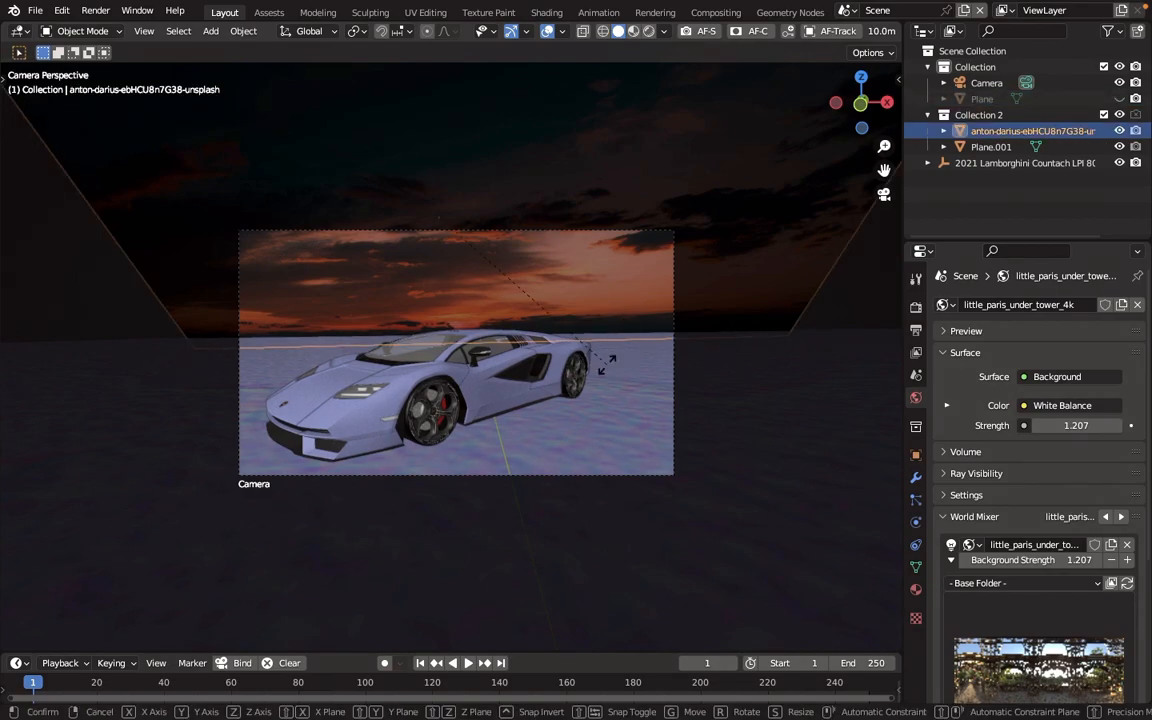
key("r")
key("r")
left_click(625, 292)
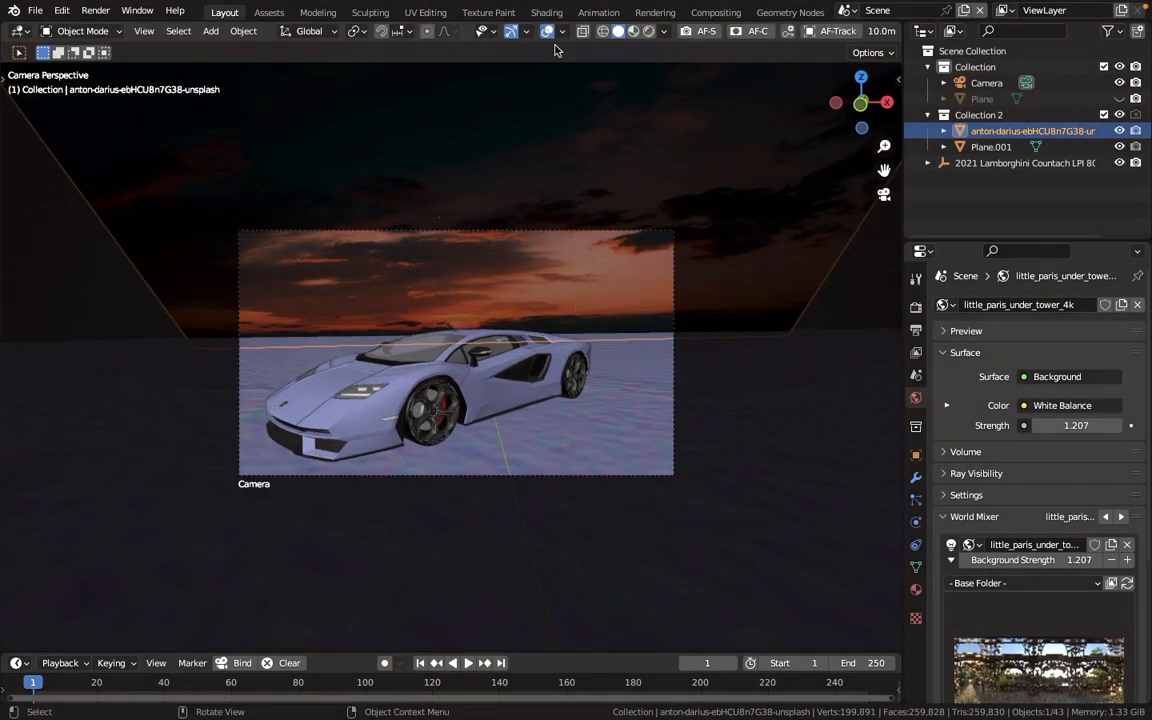
- Examine the Slot 5 render of the Lamborghini with the sunset backdrop and cracked ground, both up close and as a whole
left_click(650, 13)
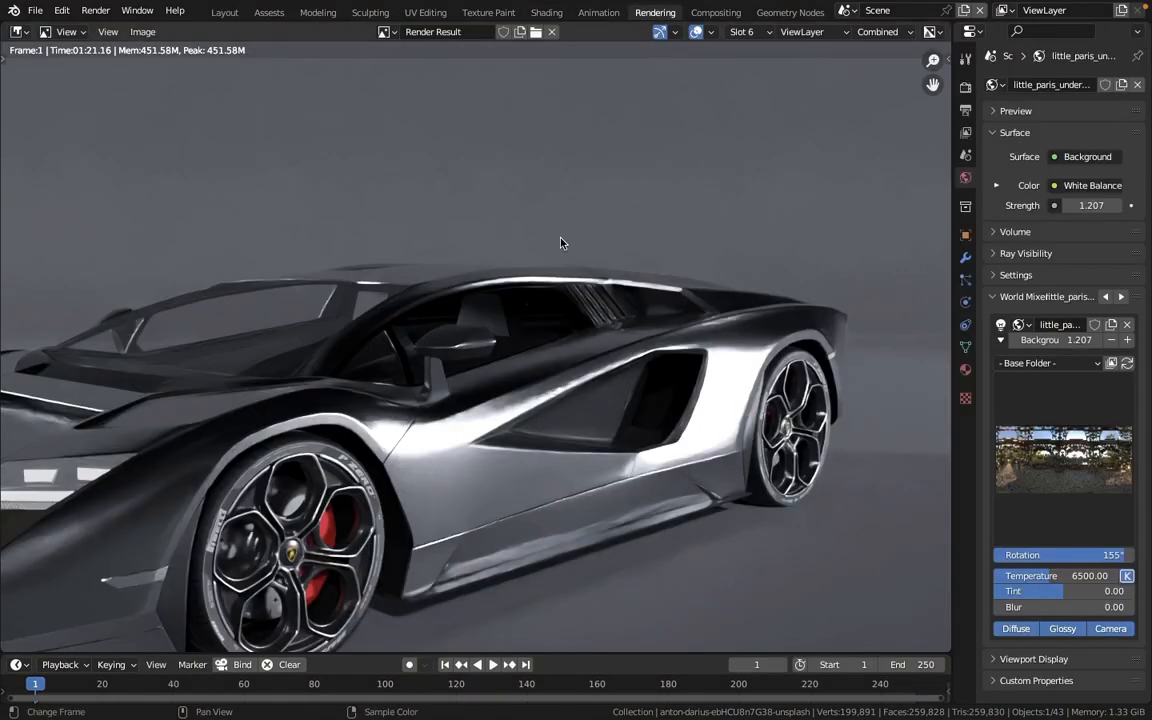
scroll(563, 242, "down", 5)
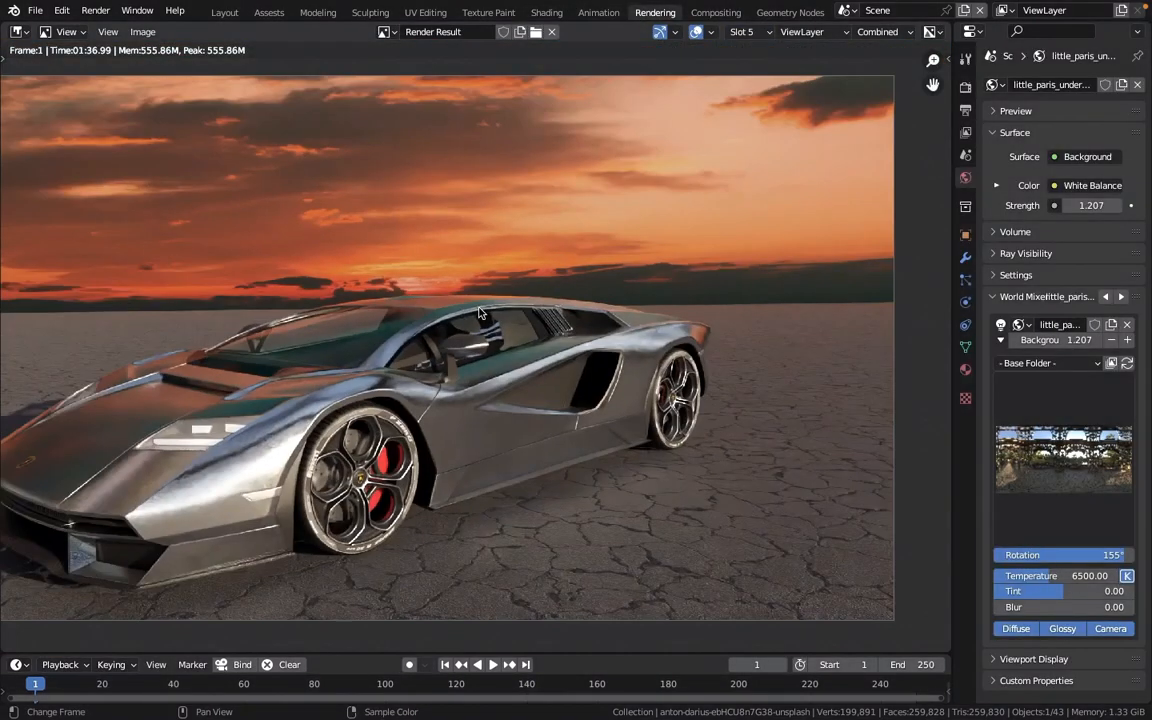
scroll(481, 310, "down", 1)
middle_click_drag(481, 308, 535, 334)
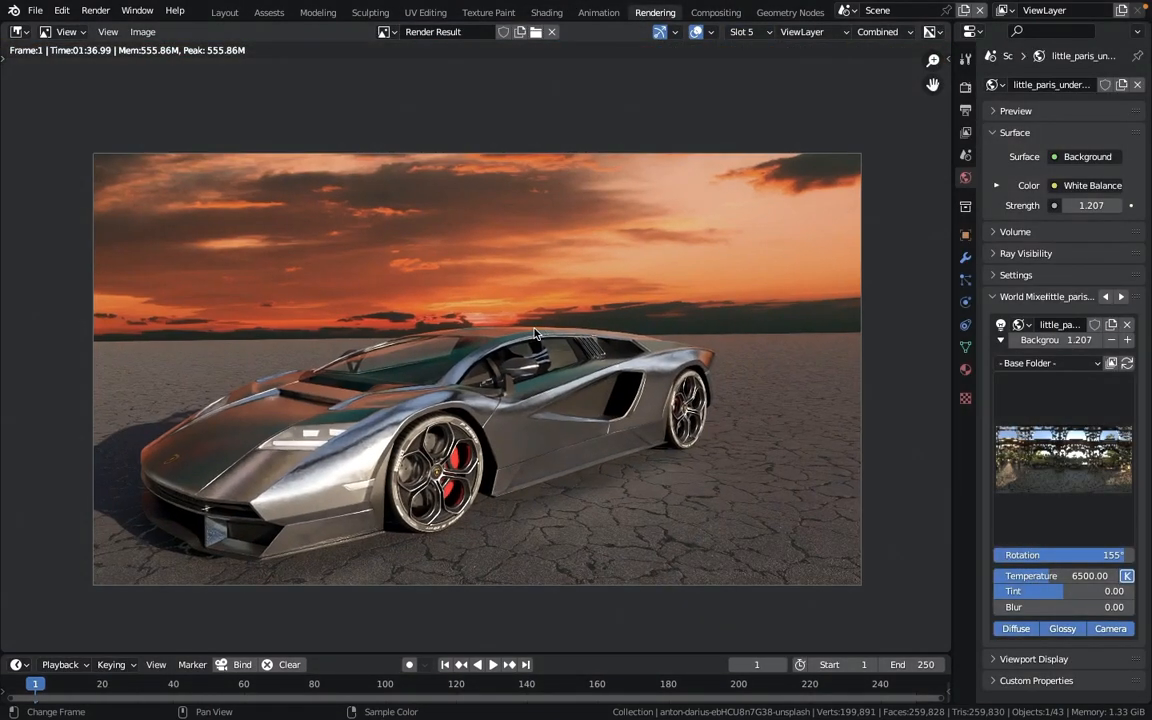
scroll(533, 328, "up", 1)
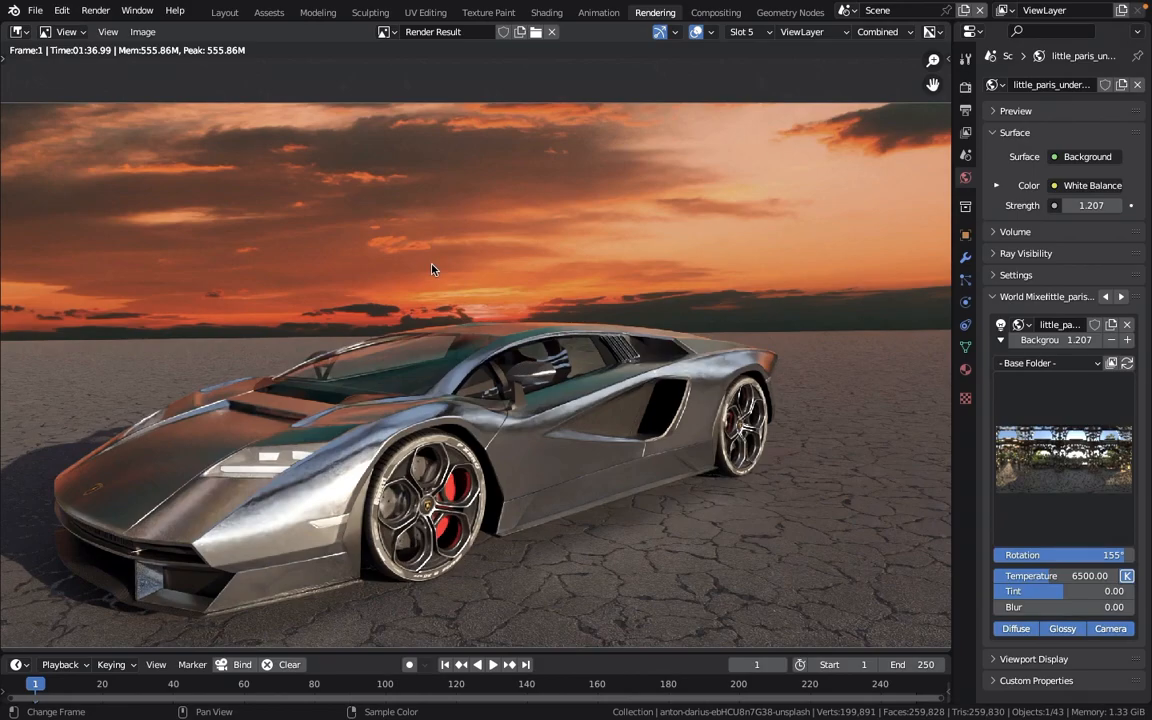
scroll(431, 268, "down", 3)
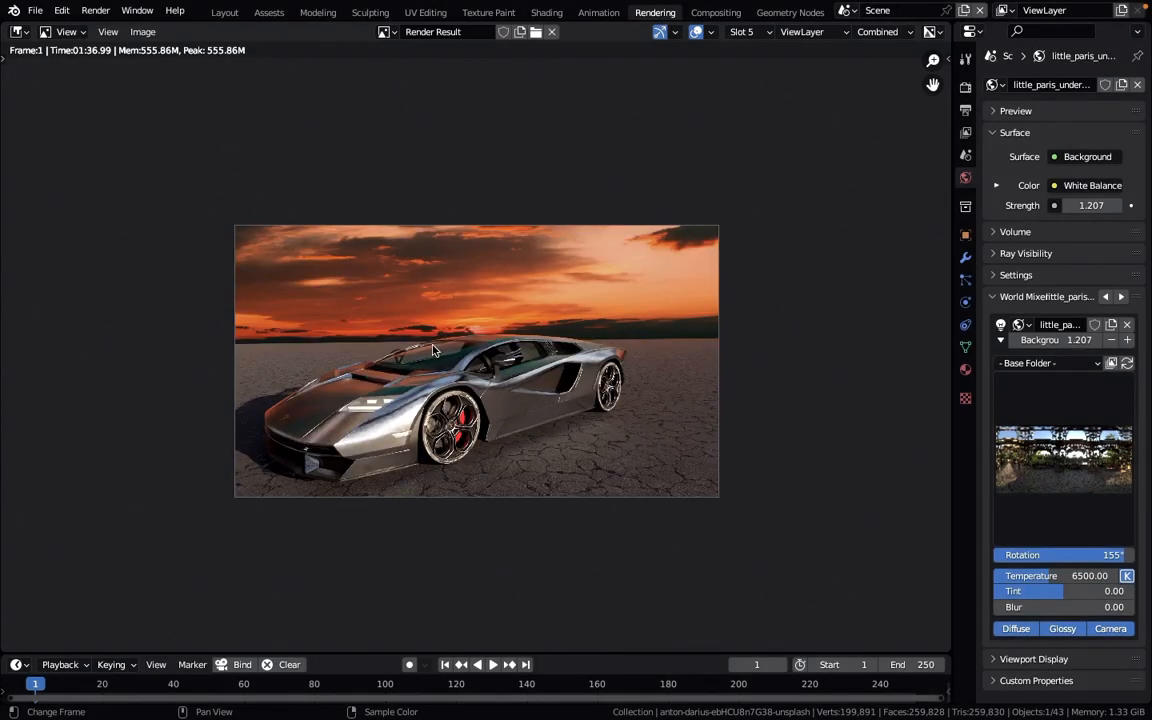
scroll(432, 350, "up", 4)
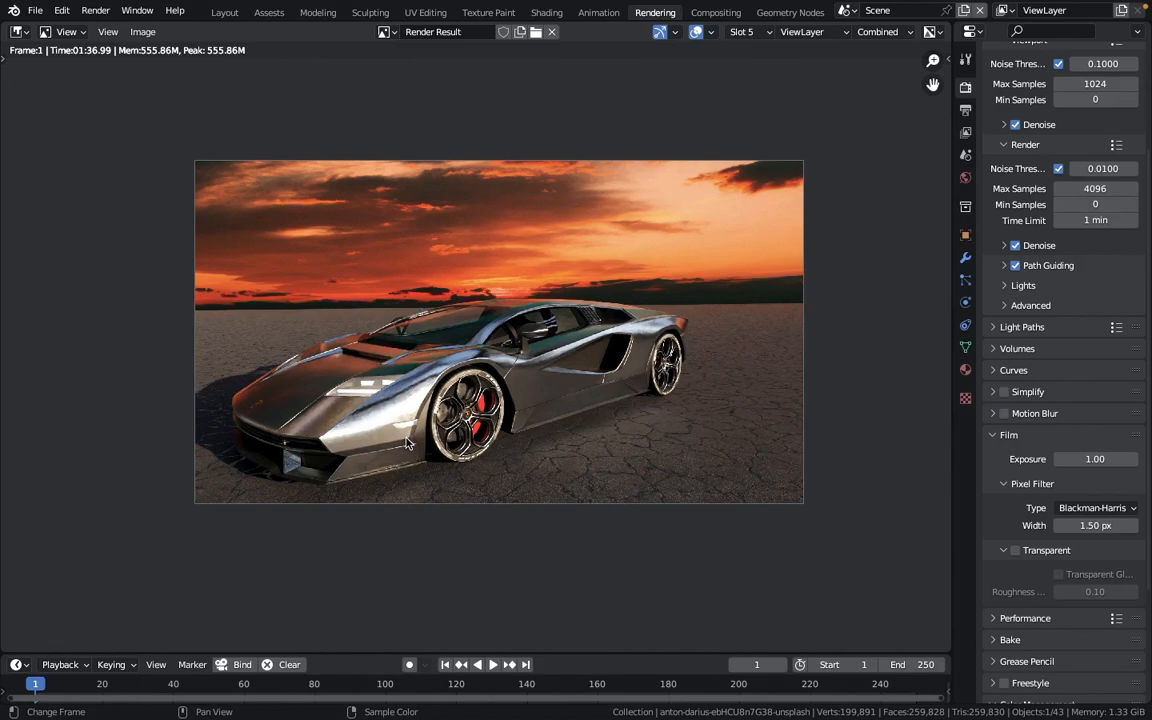
mouse_move(732, 4)
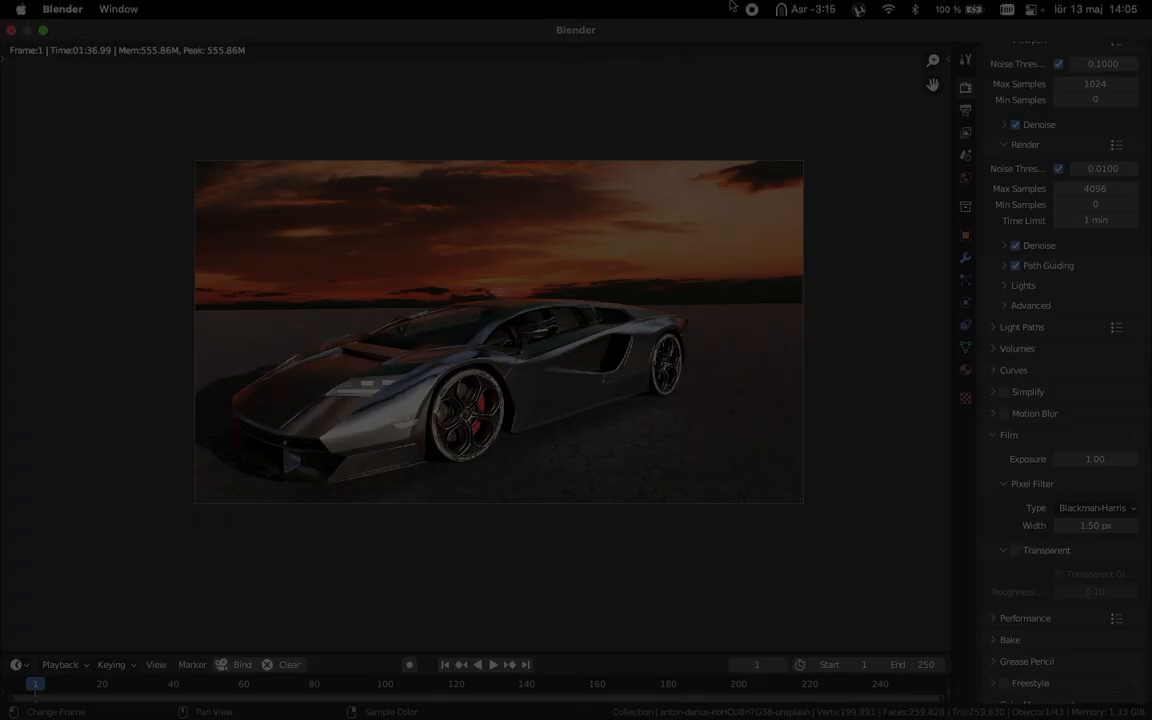